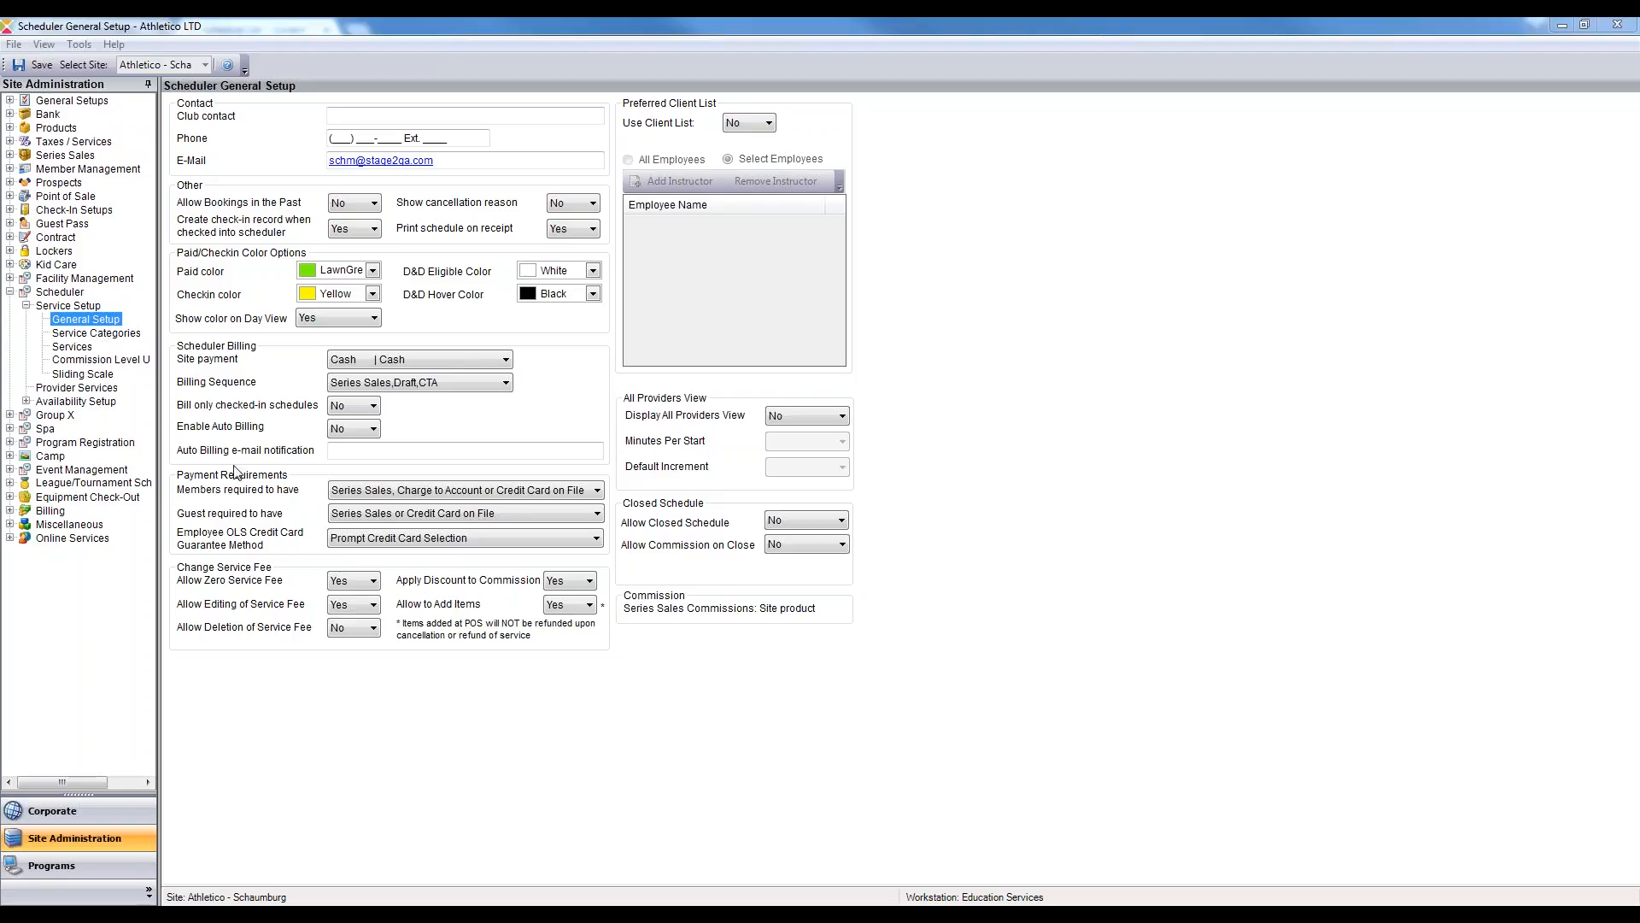
# Choose the Employee OLS Credit Card Guarantee Method option in the scheduler's general setup.
pyautogui.click(597, 538)
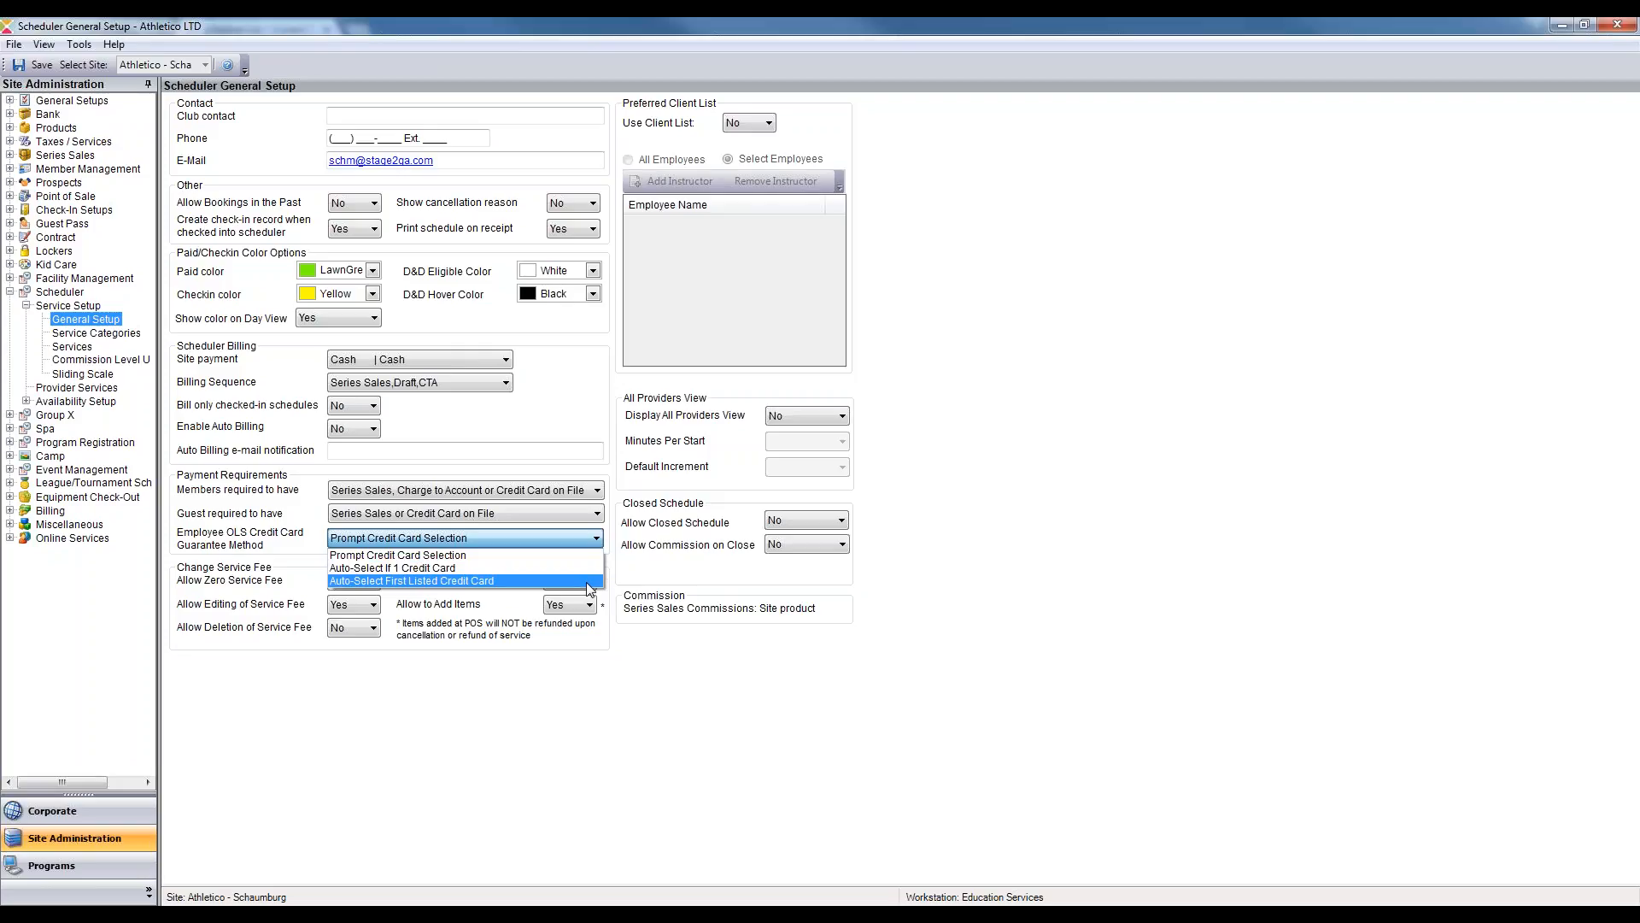
pyautogui.click(945, 551)
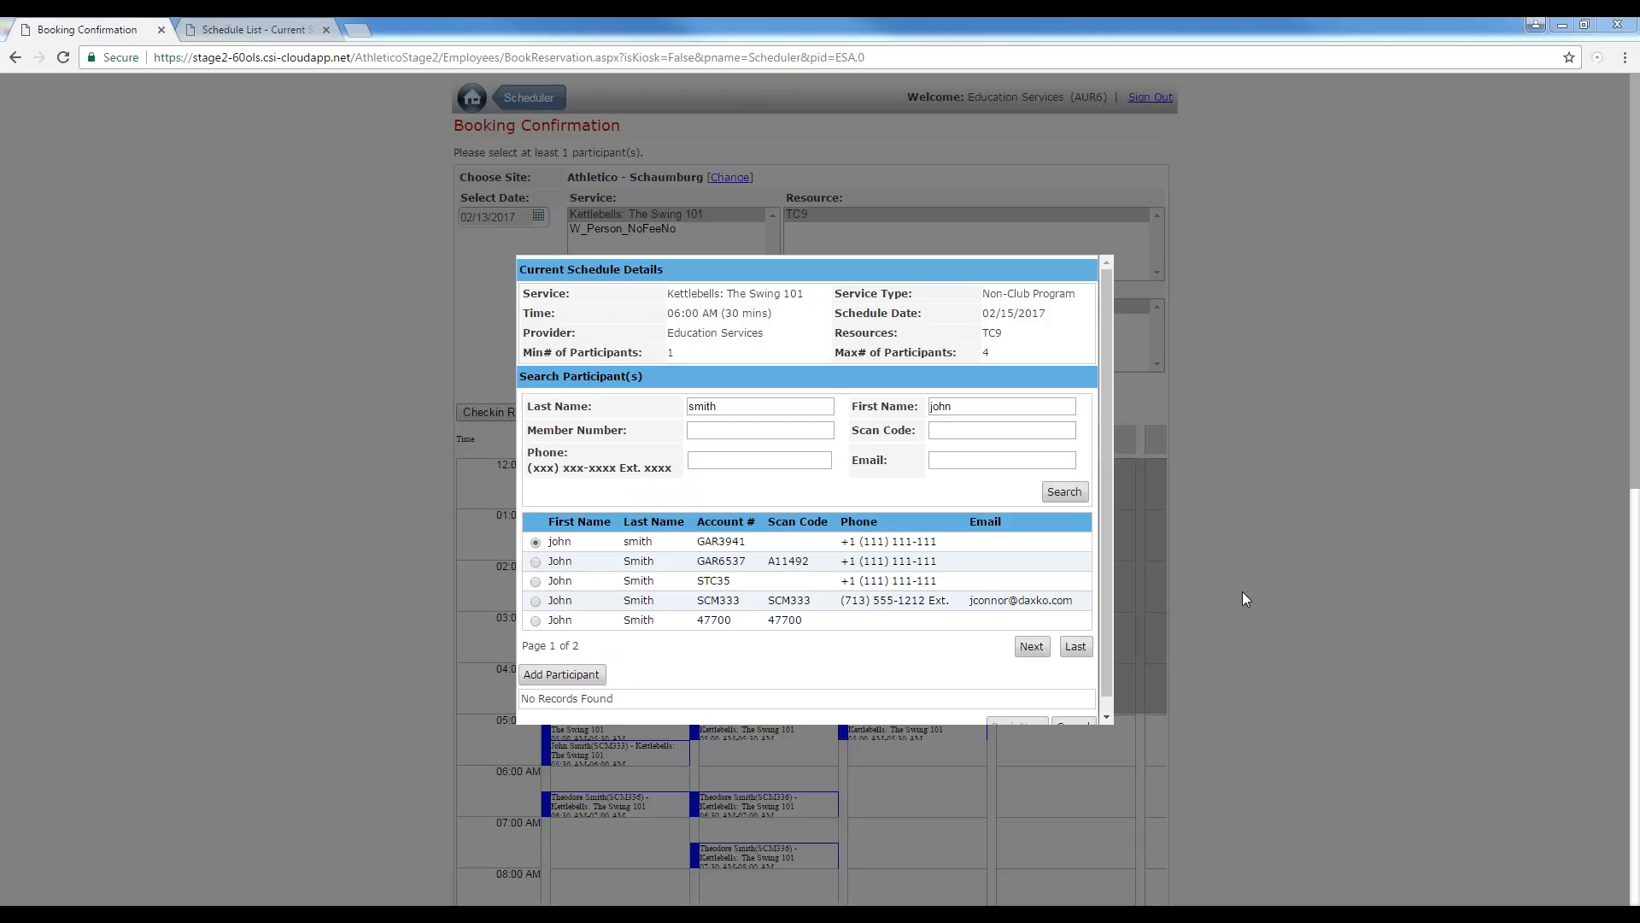
# Add the selected participant and start adding a credit card guarantee, entering the card number and expiration date.
pyautogui.click(554, 677)
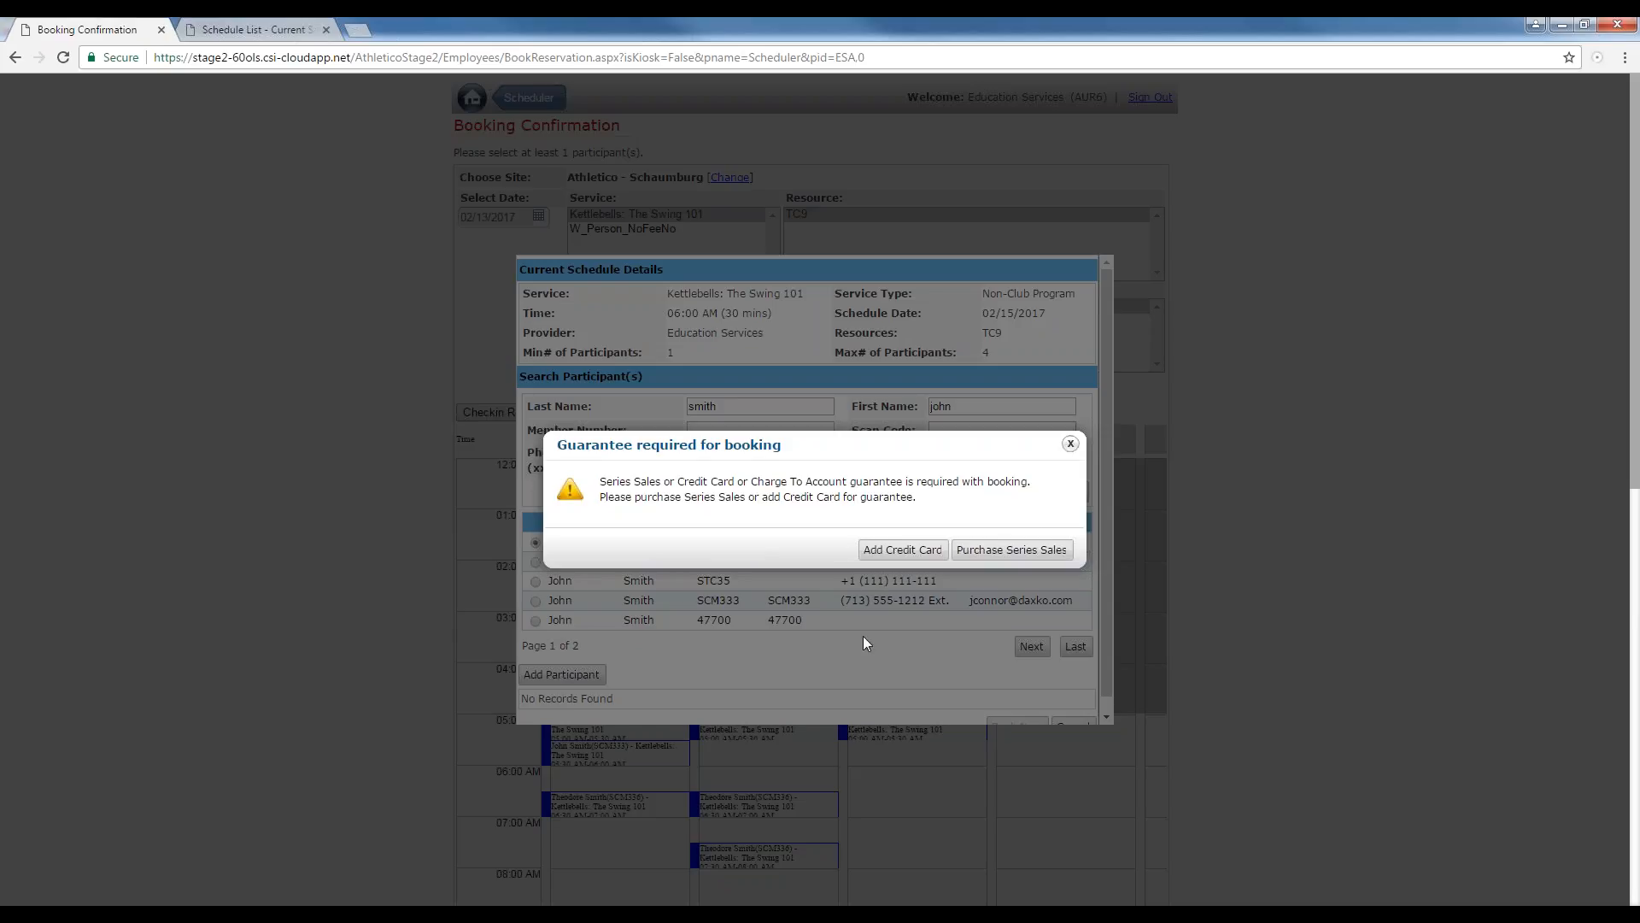
pyautogui.click(879, 556)
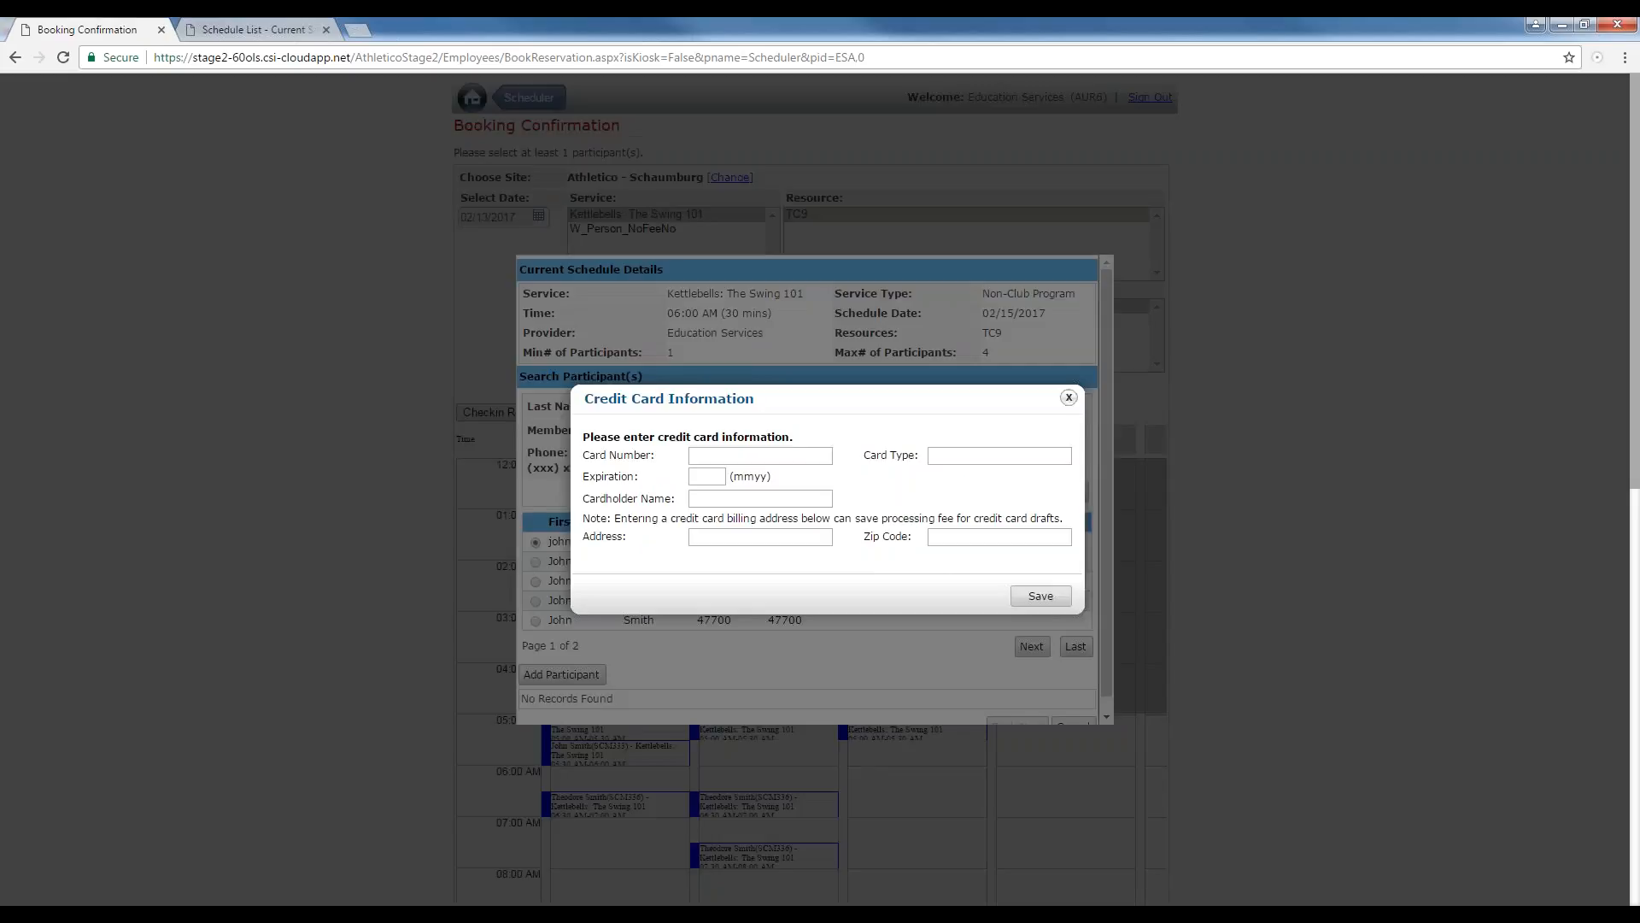
pyautogui.click(782, 454)
pyautogui.write('5555555555554444')
pyautogui.press('Tab')
pyautogui.write('0120')
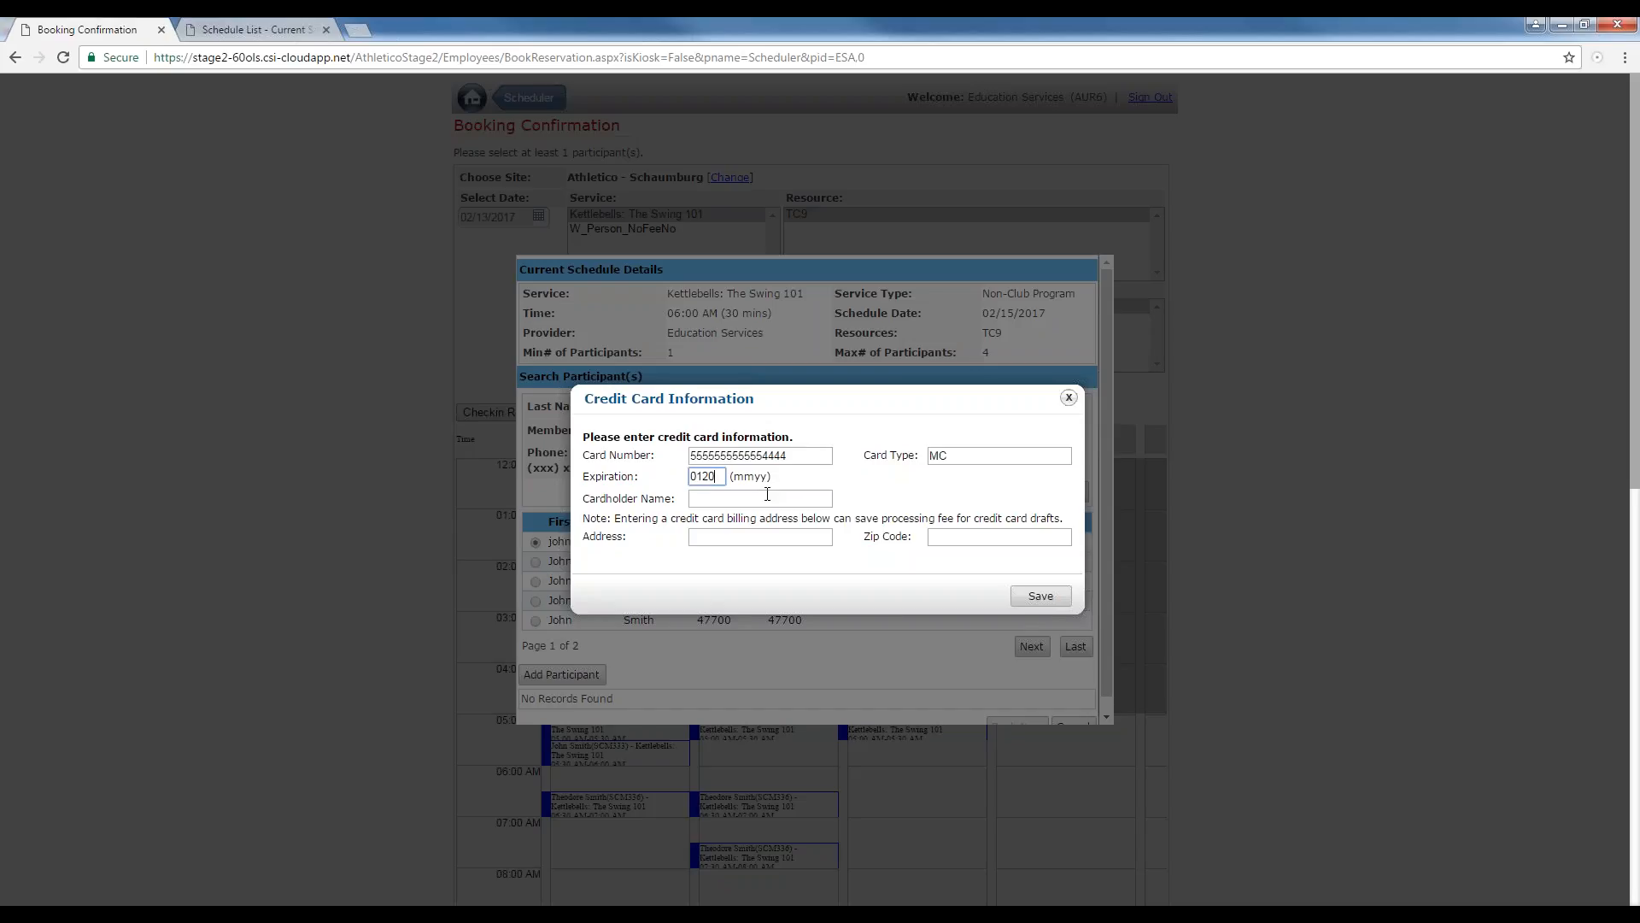
# Enter the cardholder's name, save the card, continue with it as guarantee, and book the participant.
pyautogui.click(774, 497)
pyautogui.write('John Smith')
pyautogui.click(1065, 597)
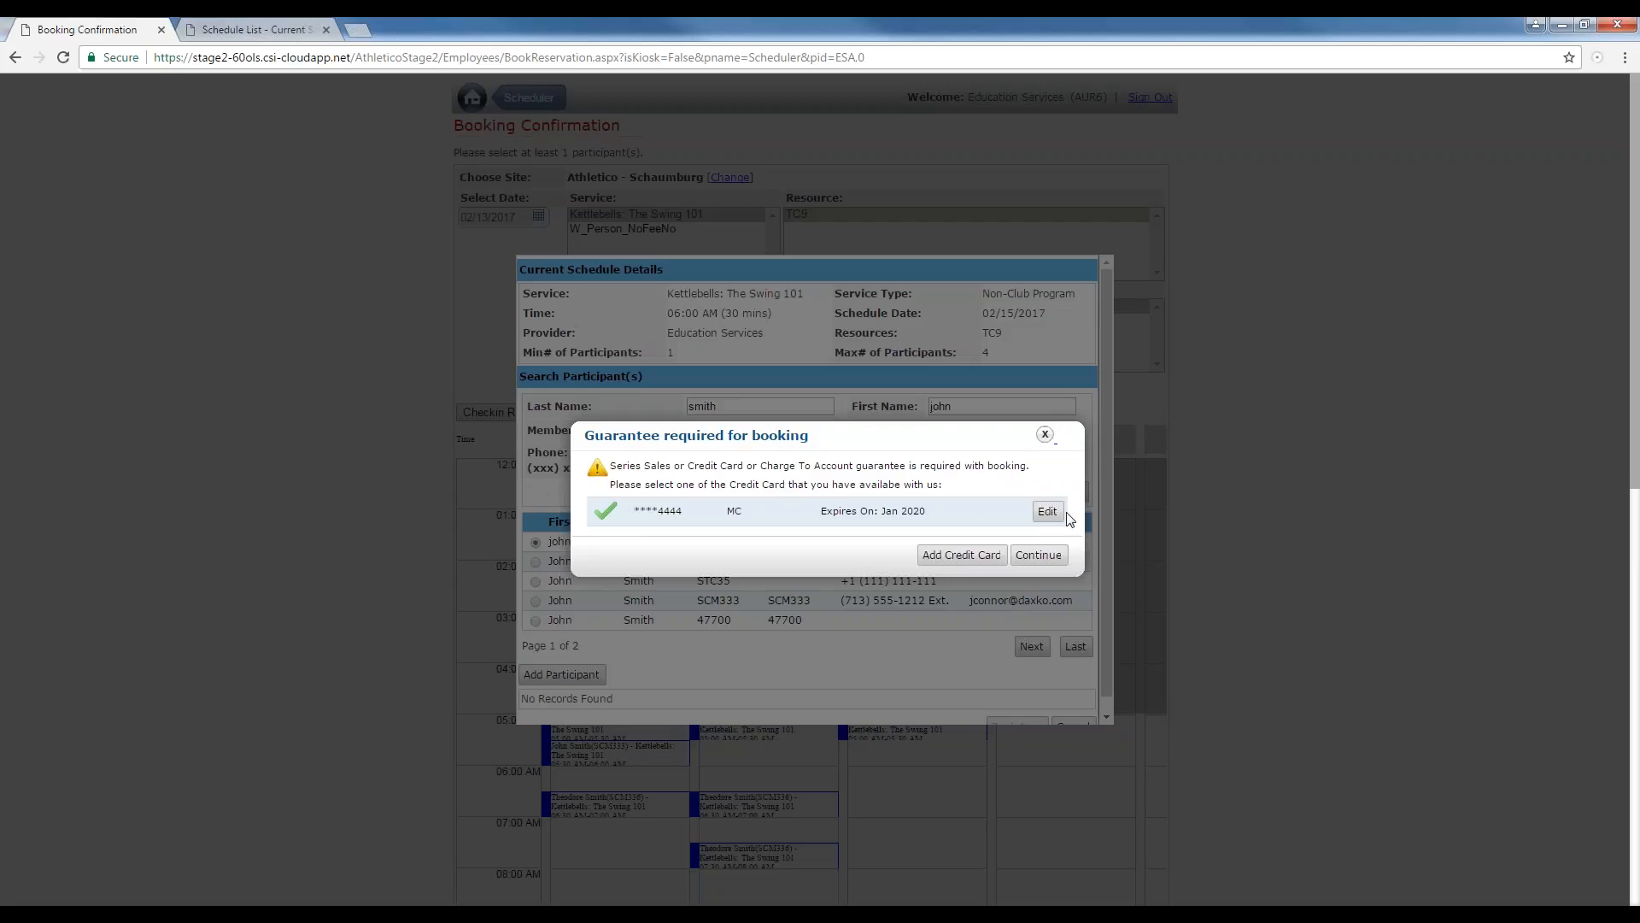
pyautogui.click(1056, 559)
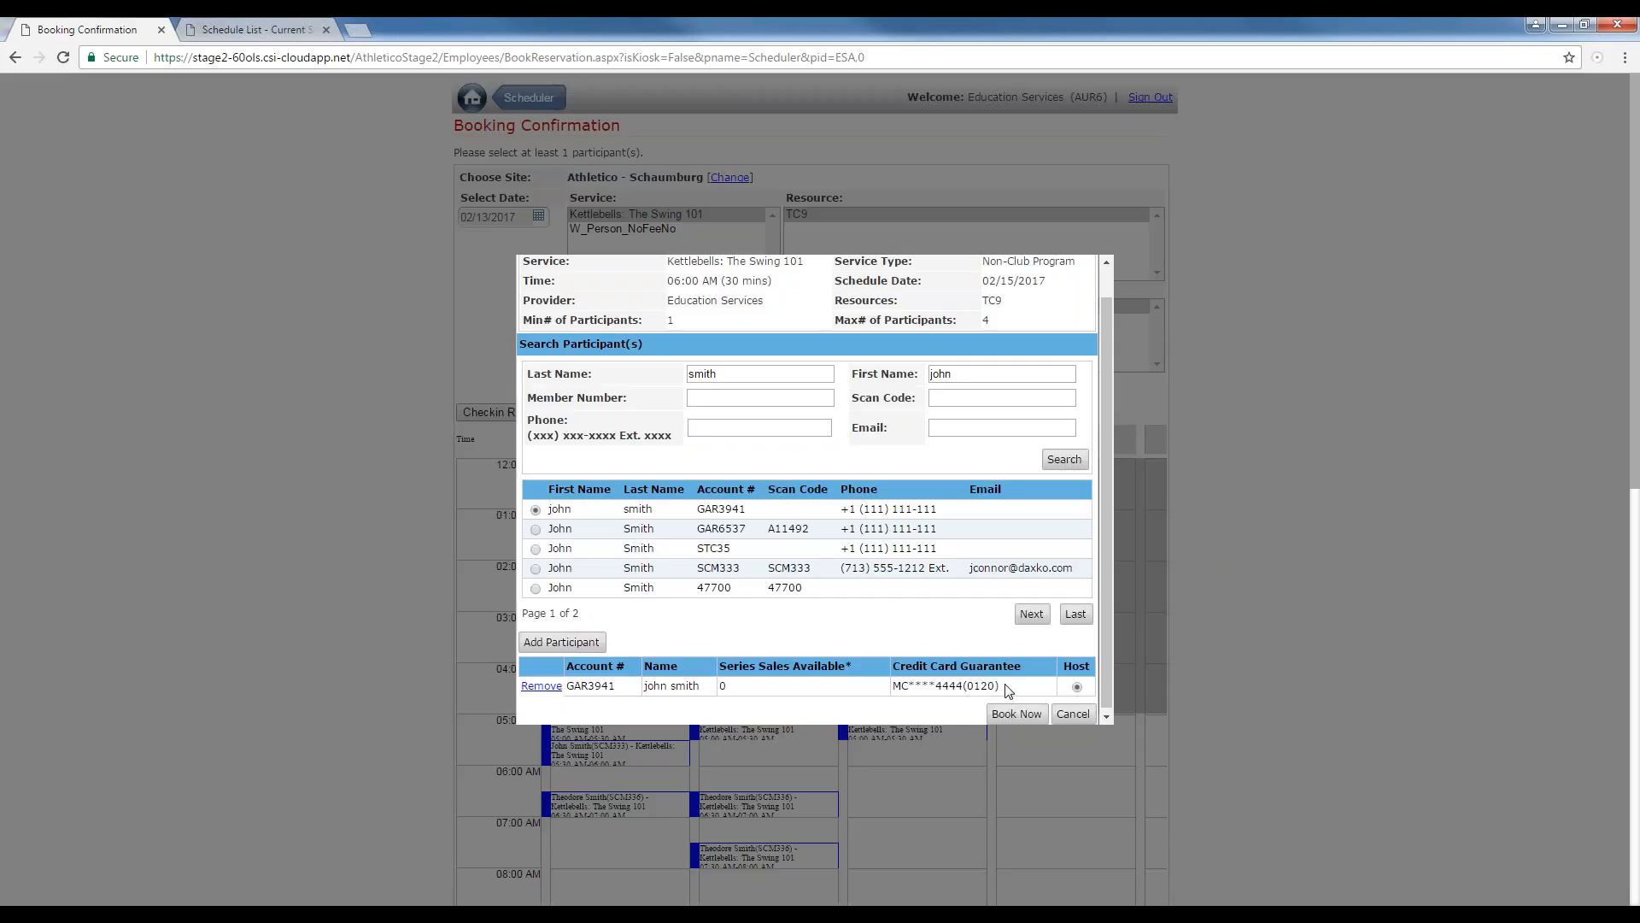
pyautogui.click(1019, 718)
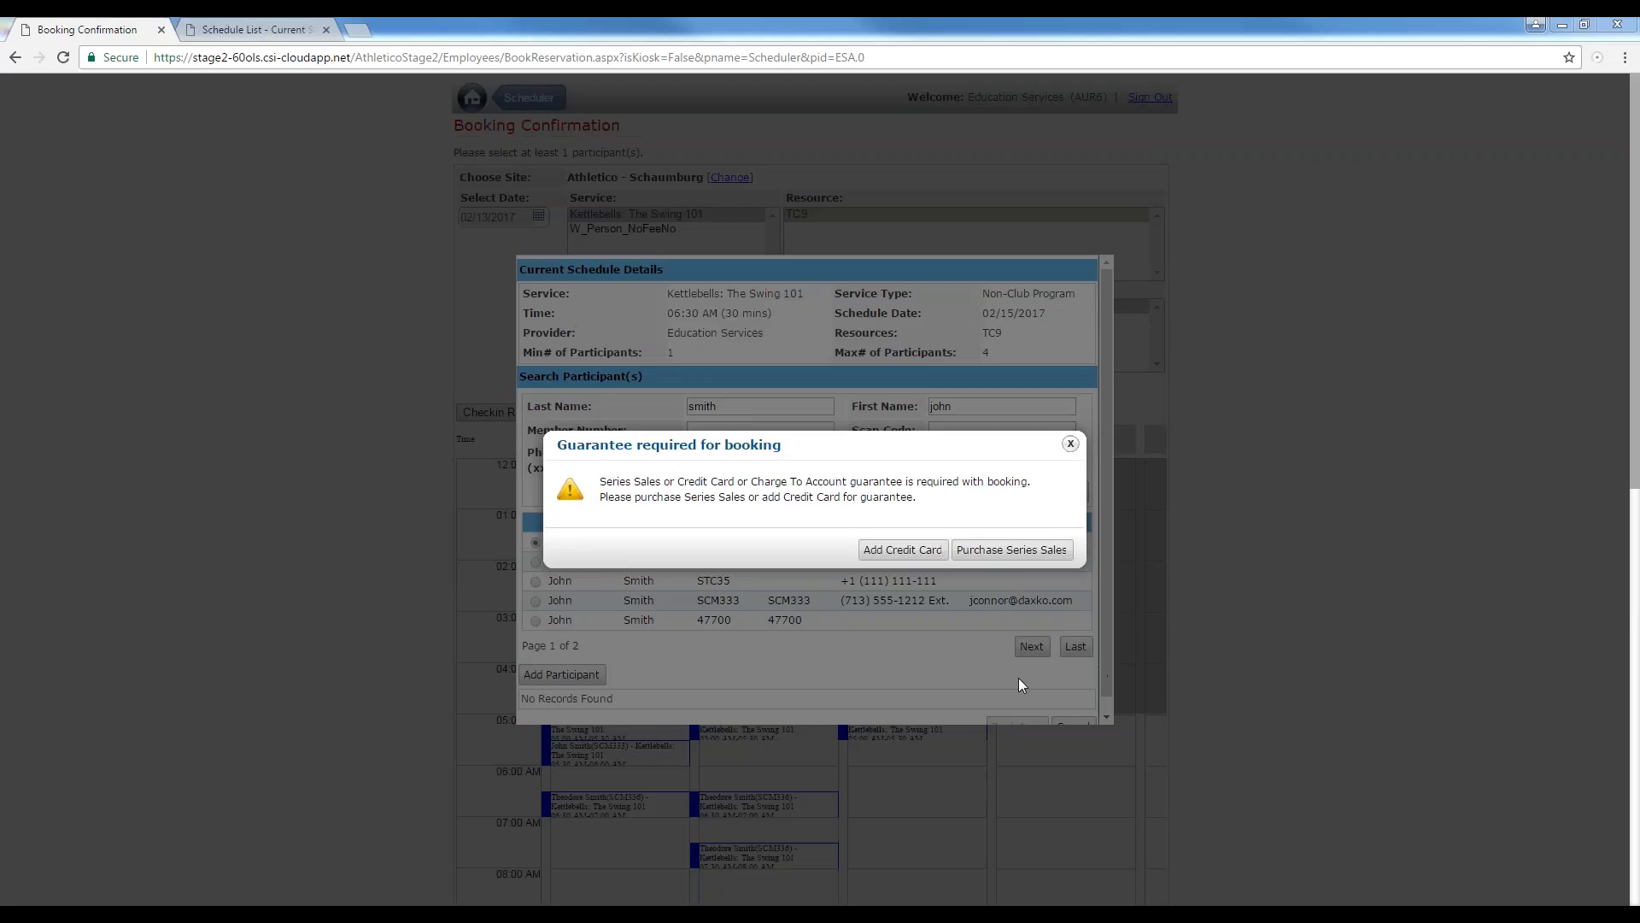
# Purchase series sales for the next booking, selecting Scheduler Usable Series Sale 01 ES and proceeding to payment.
pyautogui.click(996, 552)
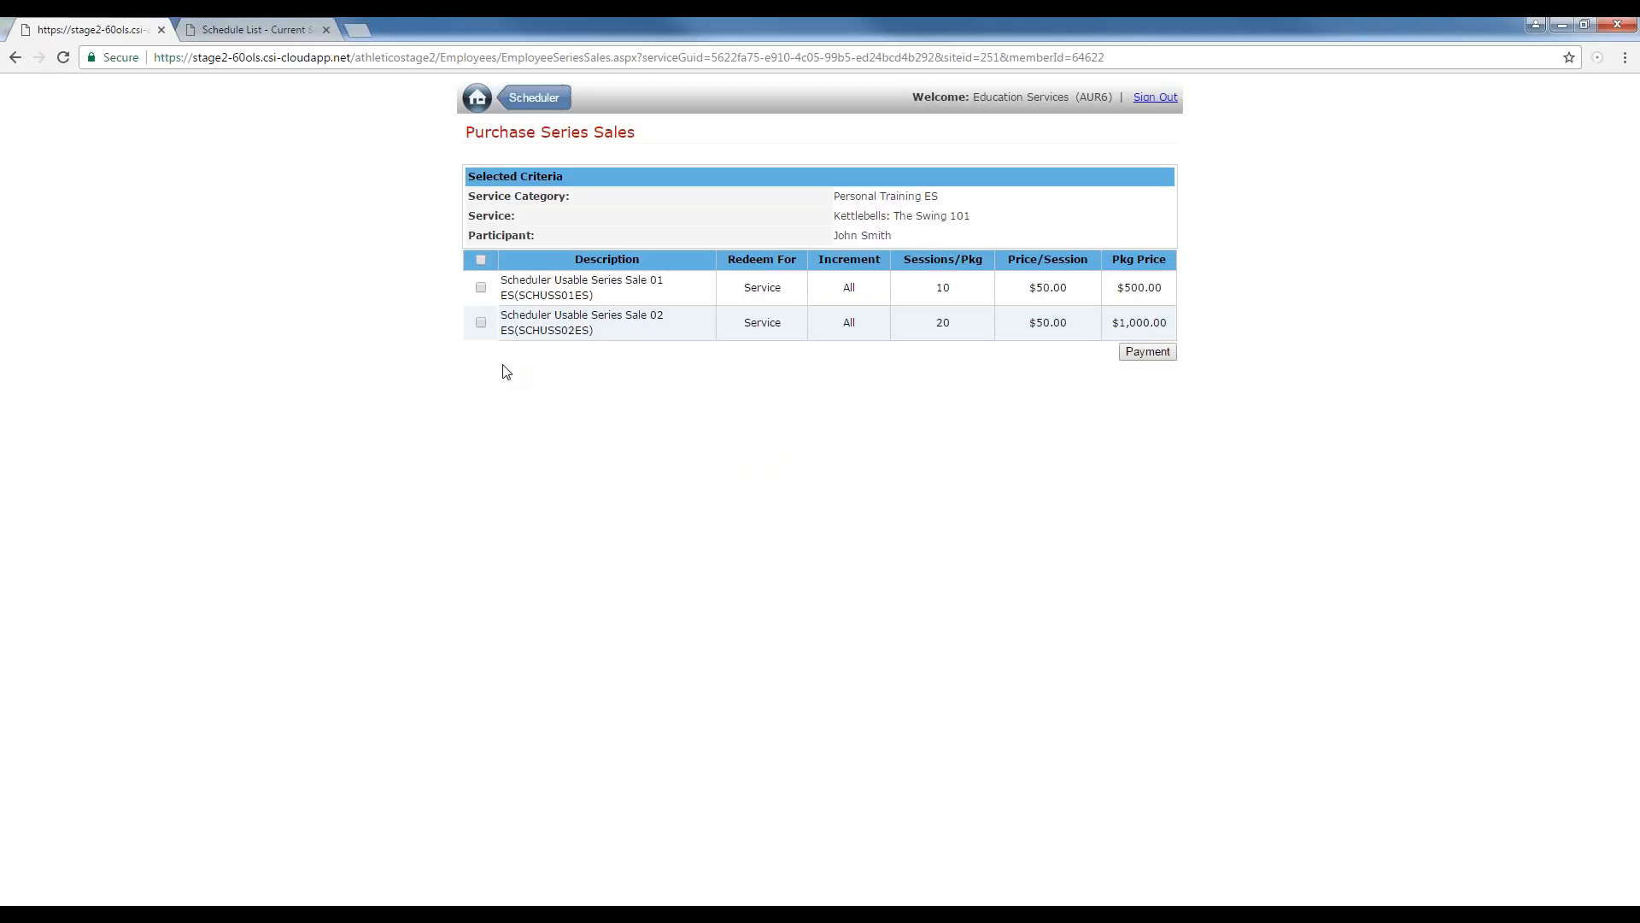
pyautogui.click(480, 288)
pyautogui.click(1141, 353)
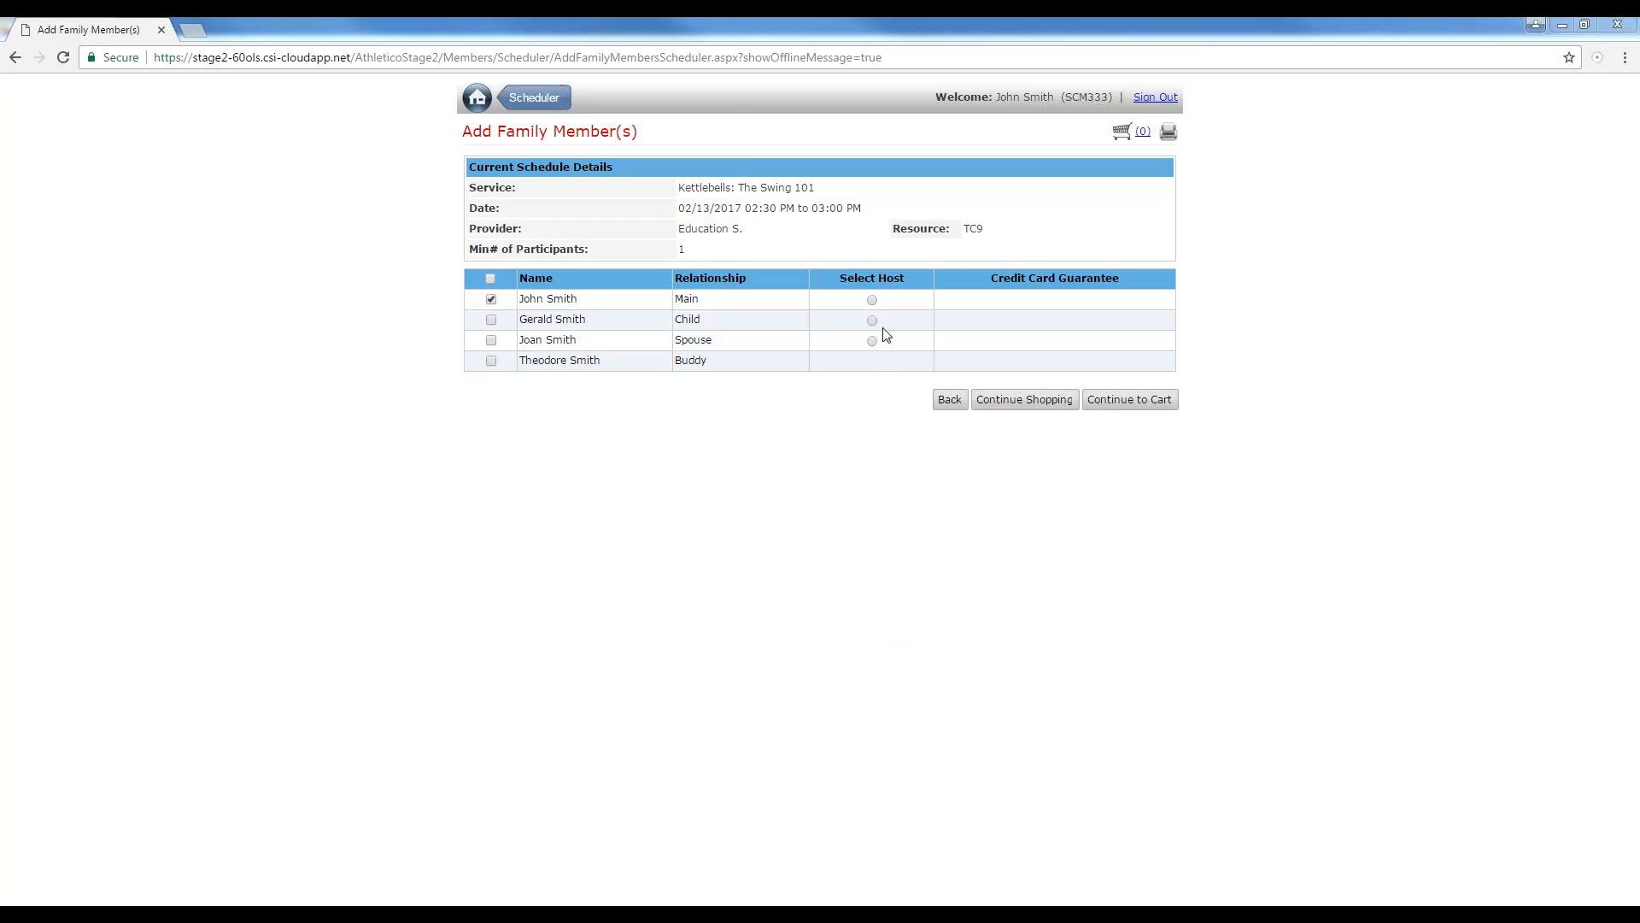
# Select the main family member as host and add a credit card guarantee with card number and expiration date.
pyautogui.click(872, 300)
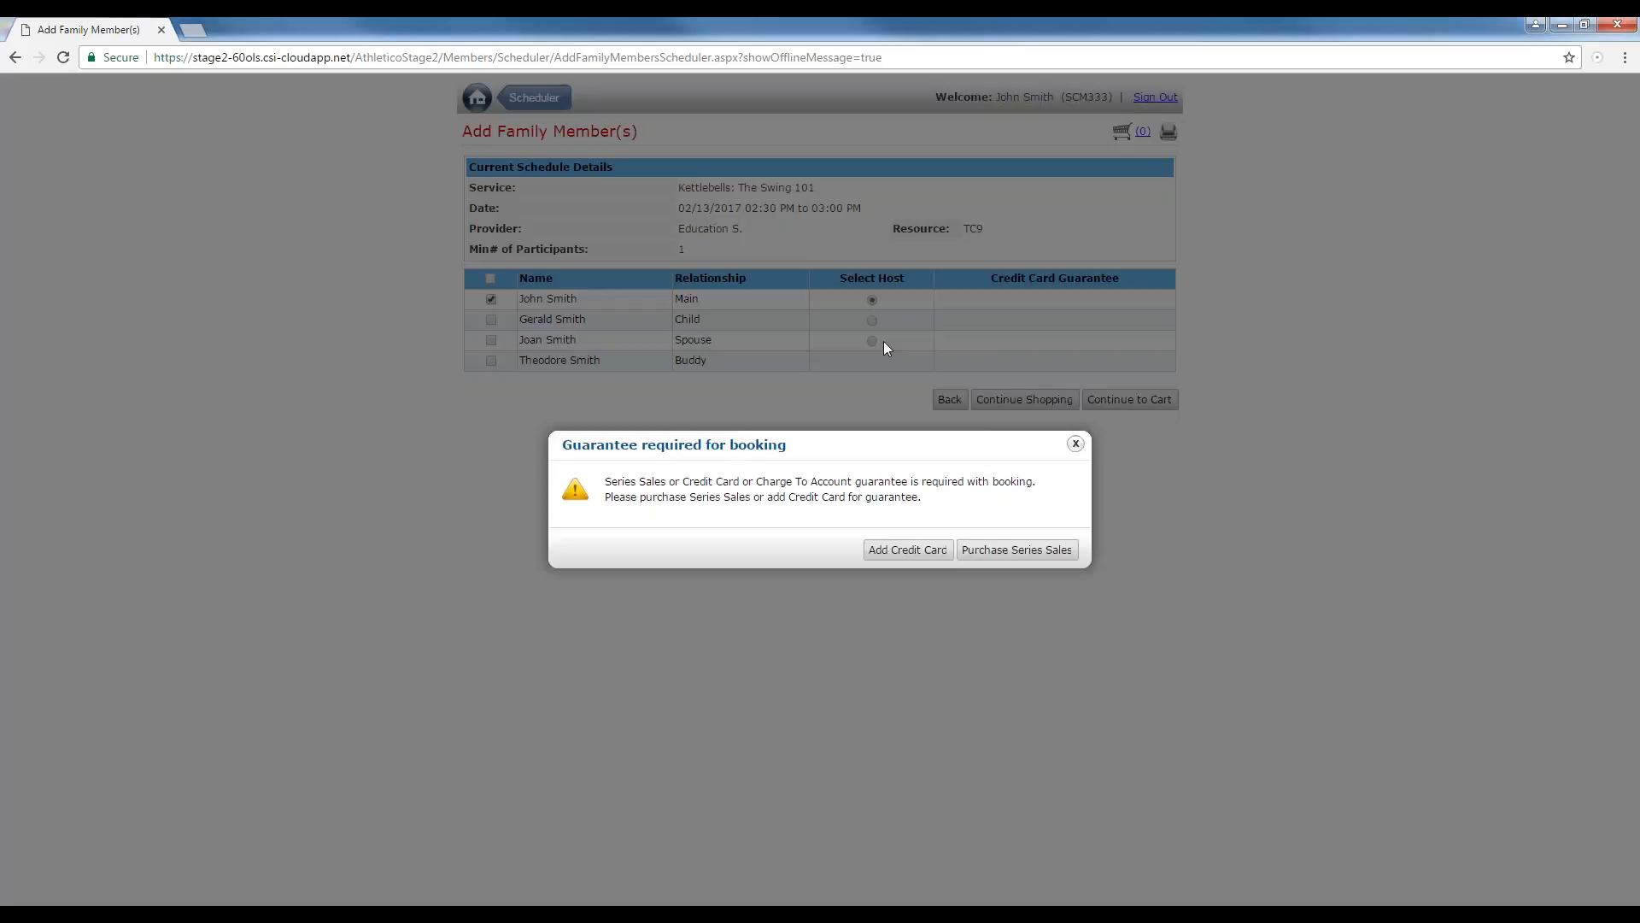
pyautogui.click(874, 555)
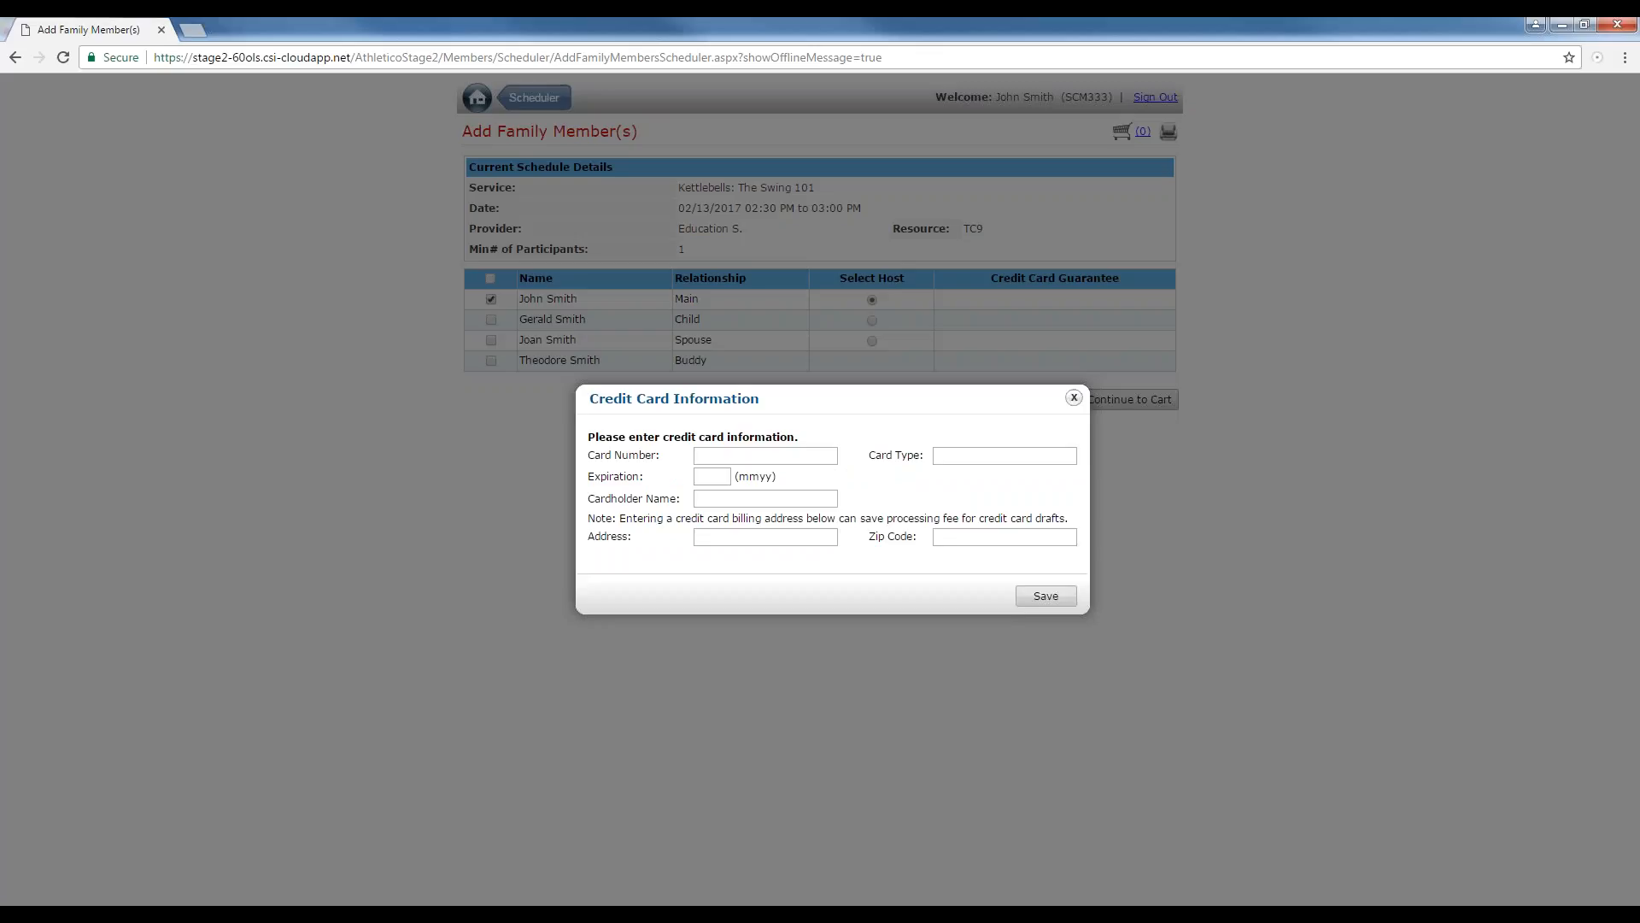
pyautogui.click(795, 455)
pyautogui.write('5555555555554444')
pyautogui.press('Tab')
pyautogui.press('Tab')
pyautogui.write('0120')
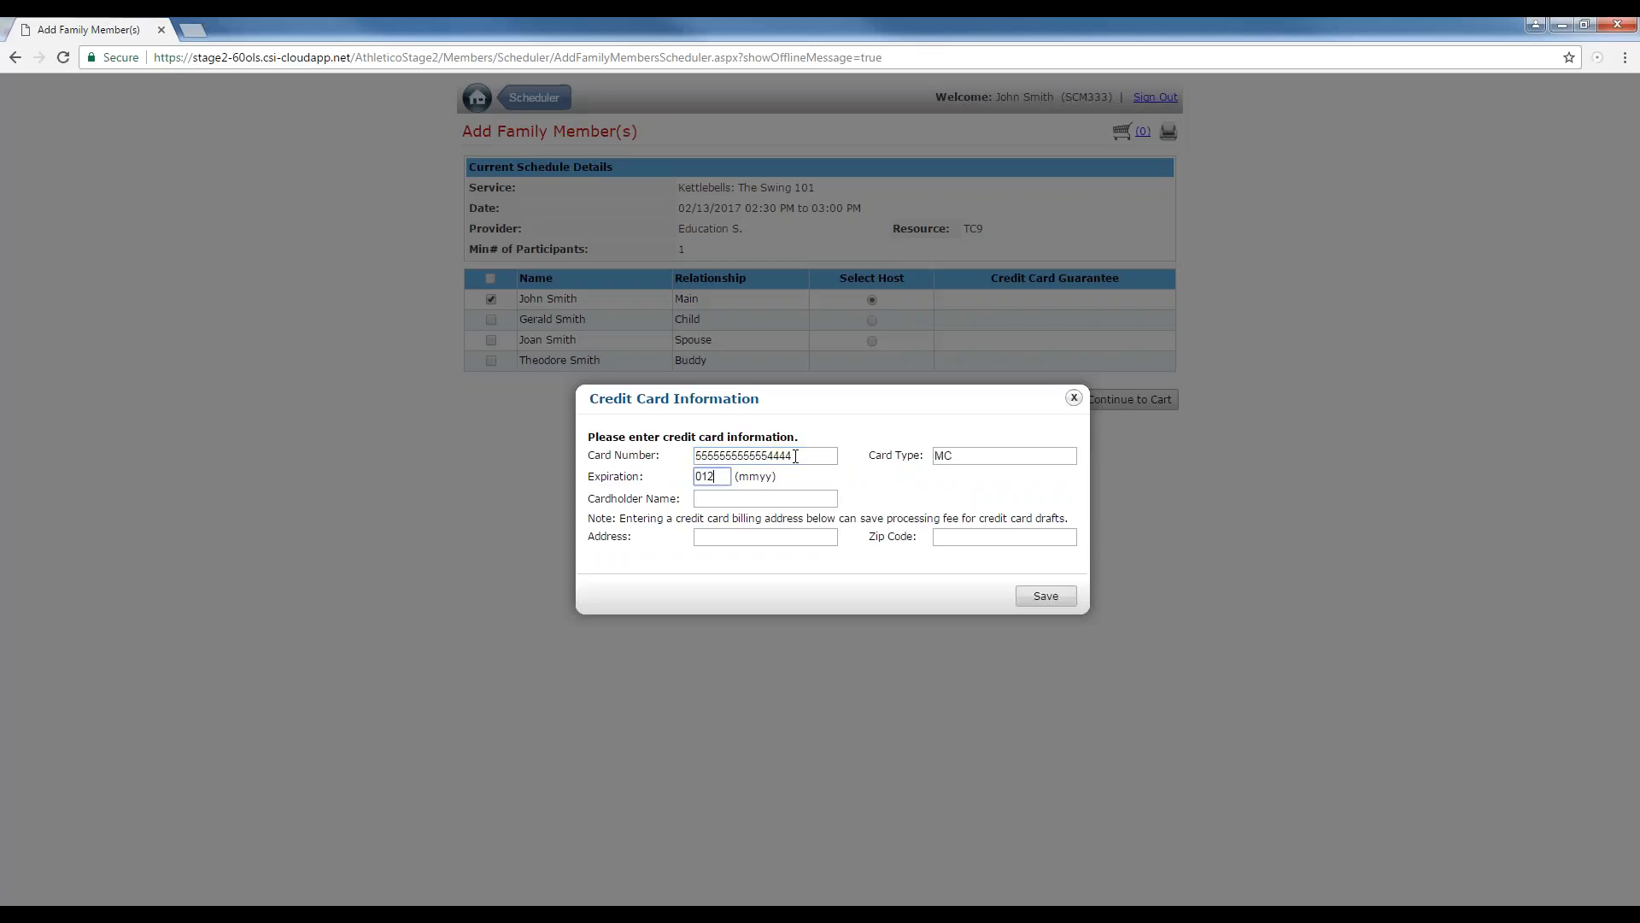
# Enter the cardholder's name, save the card, and continue with it as the booking guarantee.
pyautogui.press('Tab')
pyautogui.write('Joh')
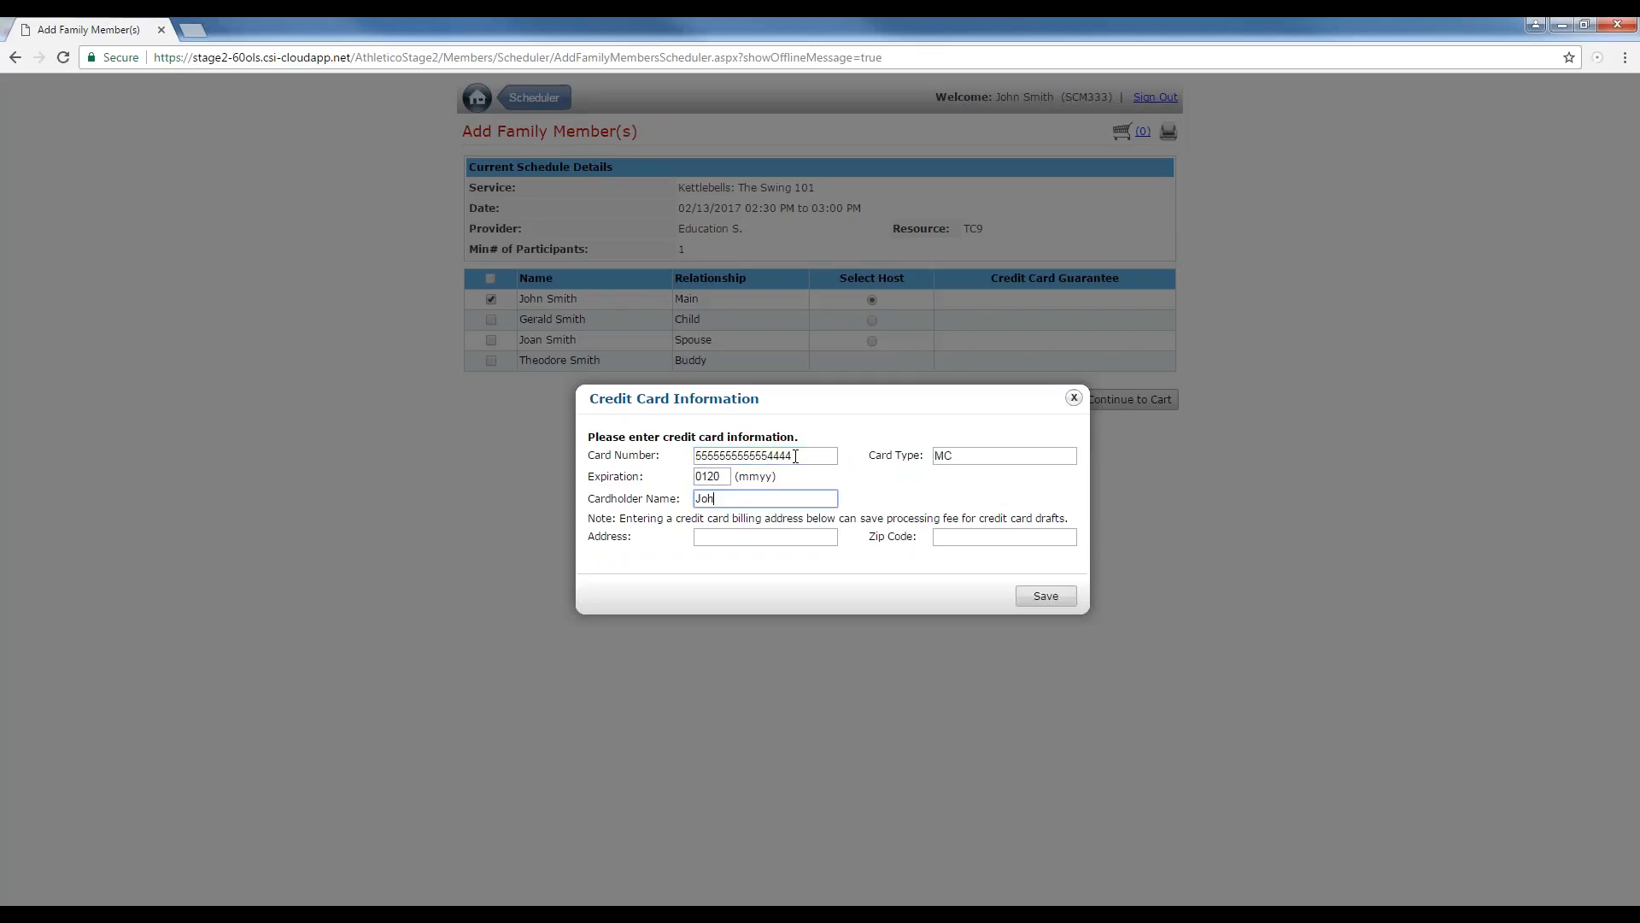
pyautogui.write('n Smith')
pyautogui.click(1047, 597)
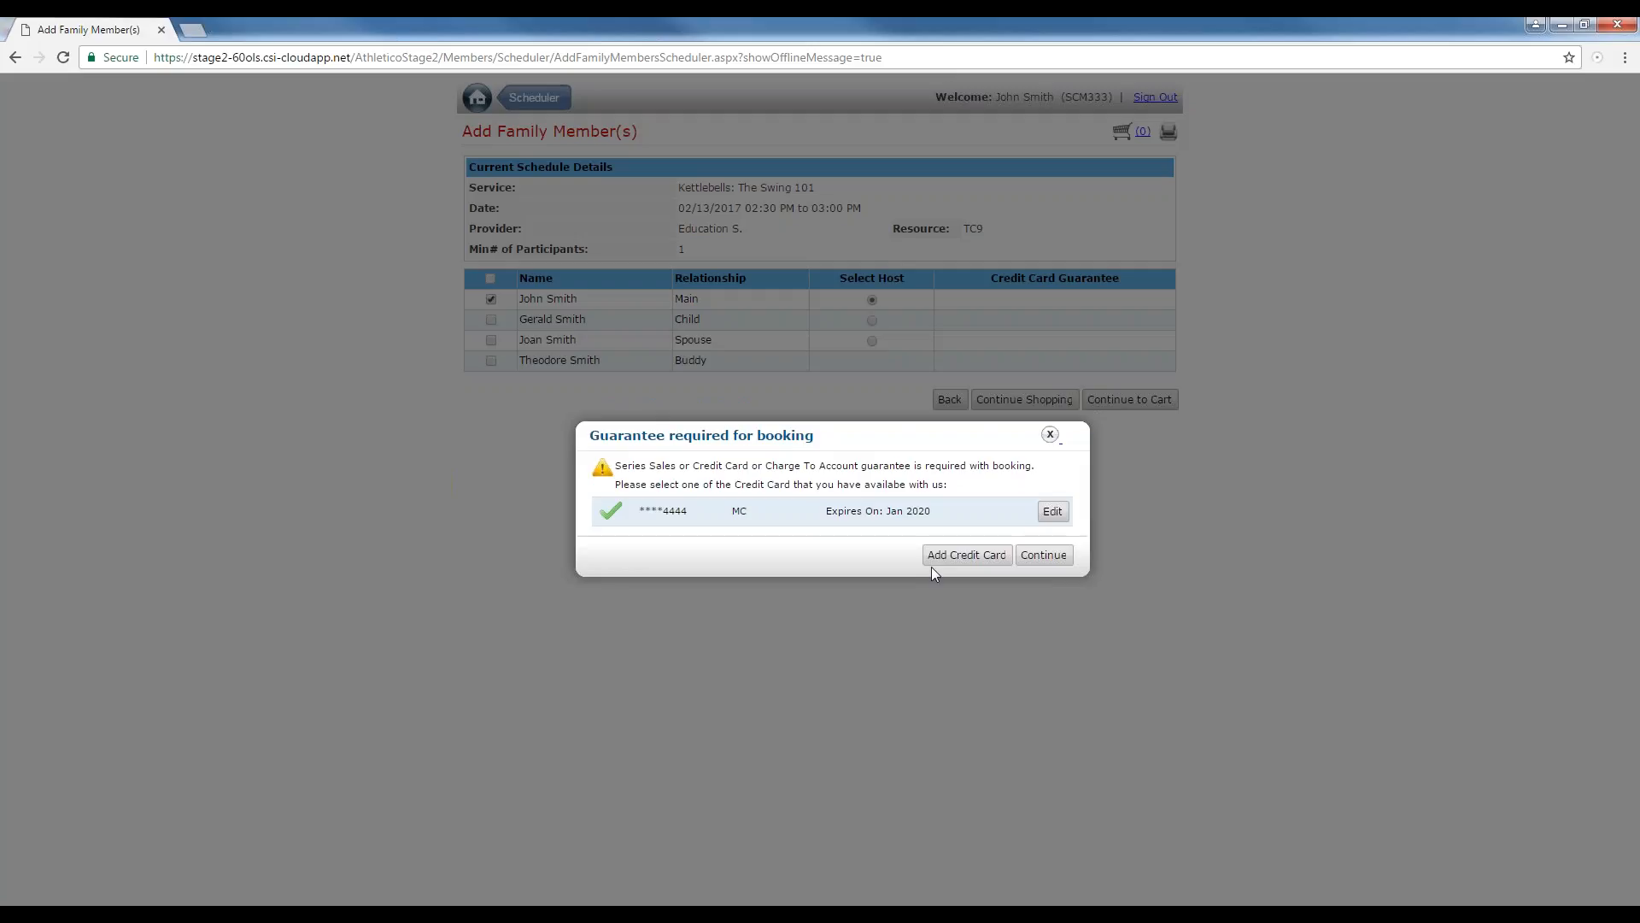
pyautogui.click(1043, 555)
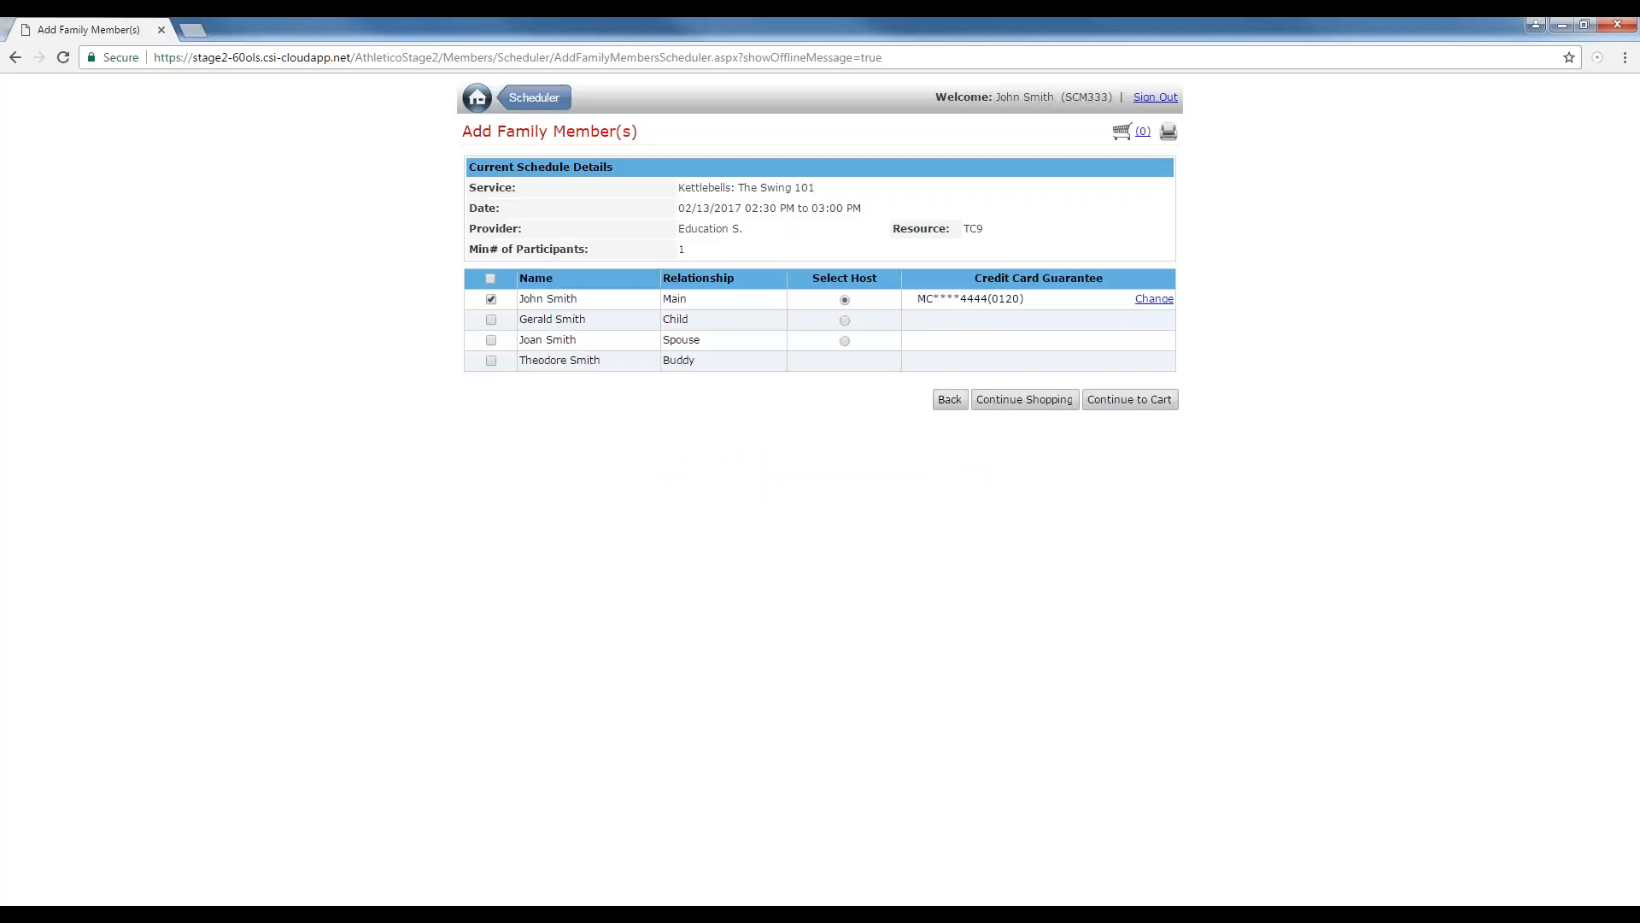
# Continue to the cart and decline purchasing more series sales sessions.
pyautogui.click(1138, 399)
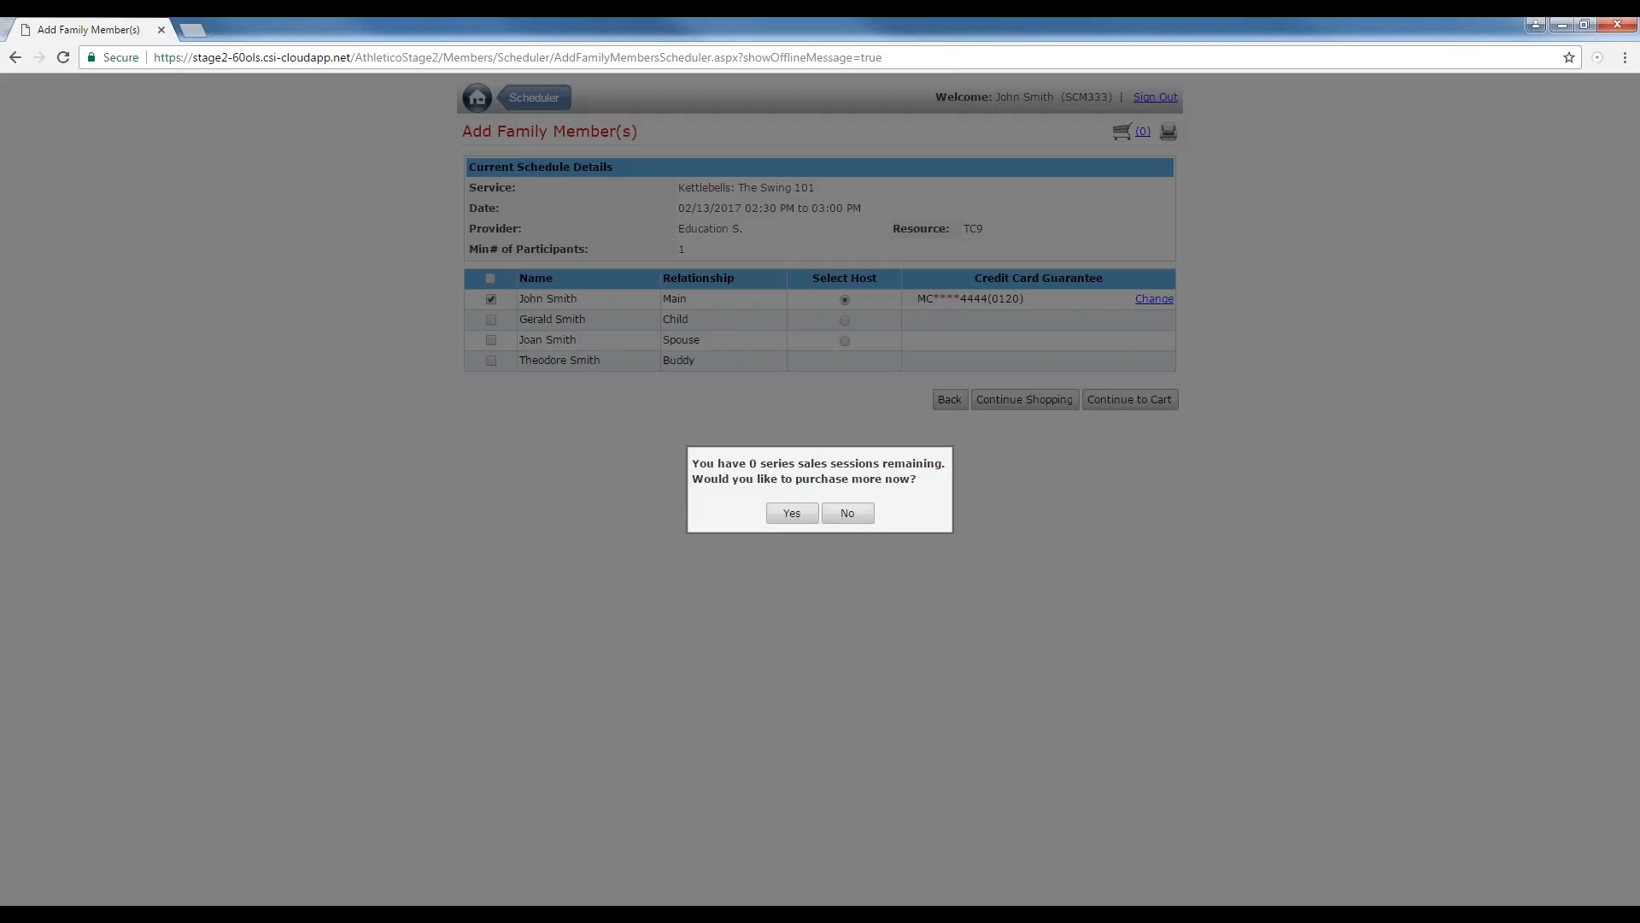
pyautogui.click(853, 512)
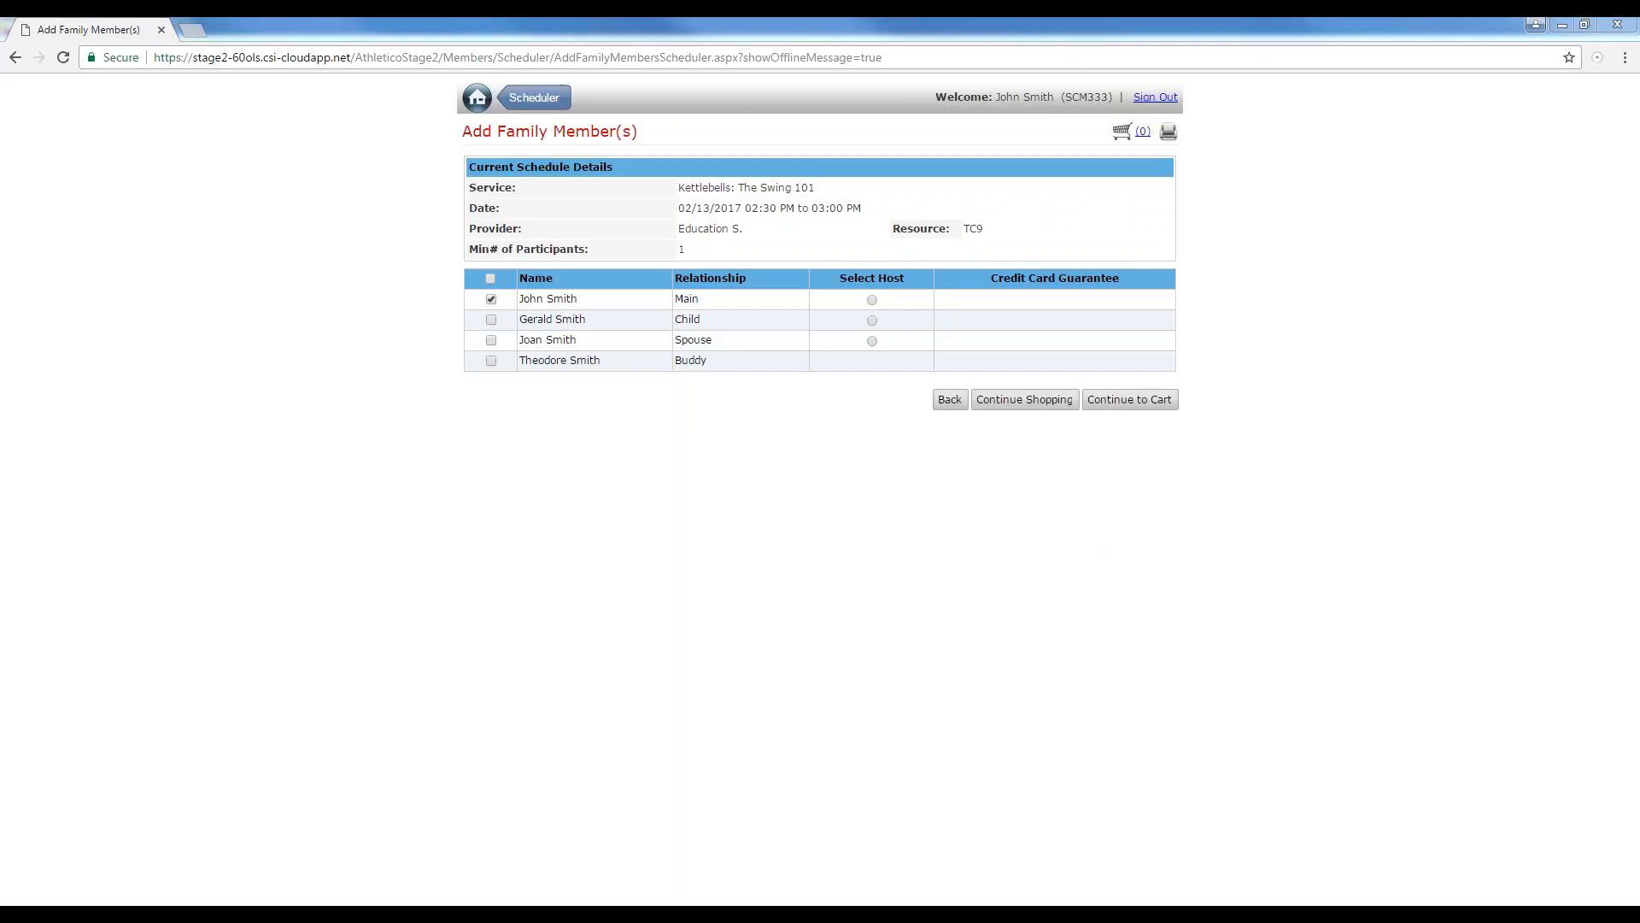
# Select the host again, choose to purchase series sales, and add Scheduler Usable Series Sale 01 ES to the cart.
pyautogui.click(871, 300)
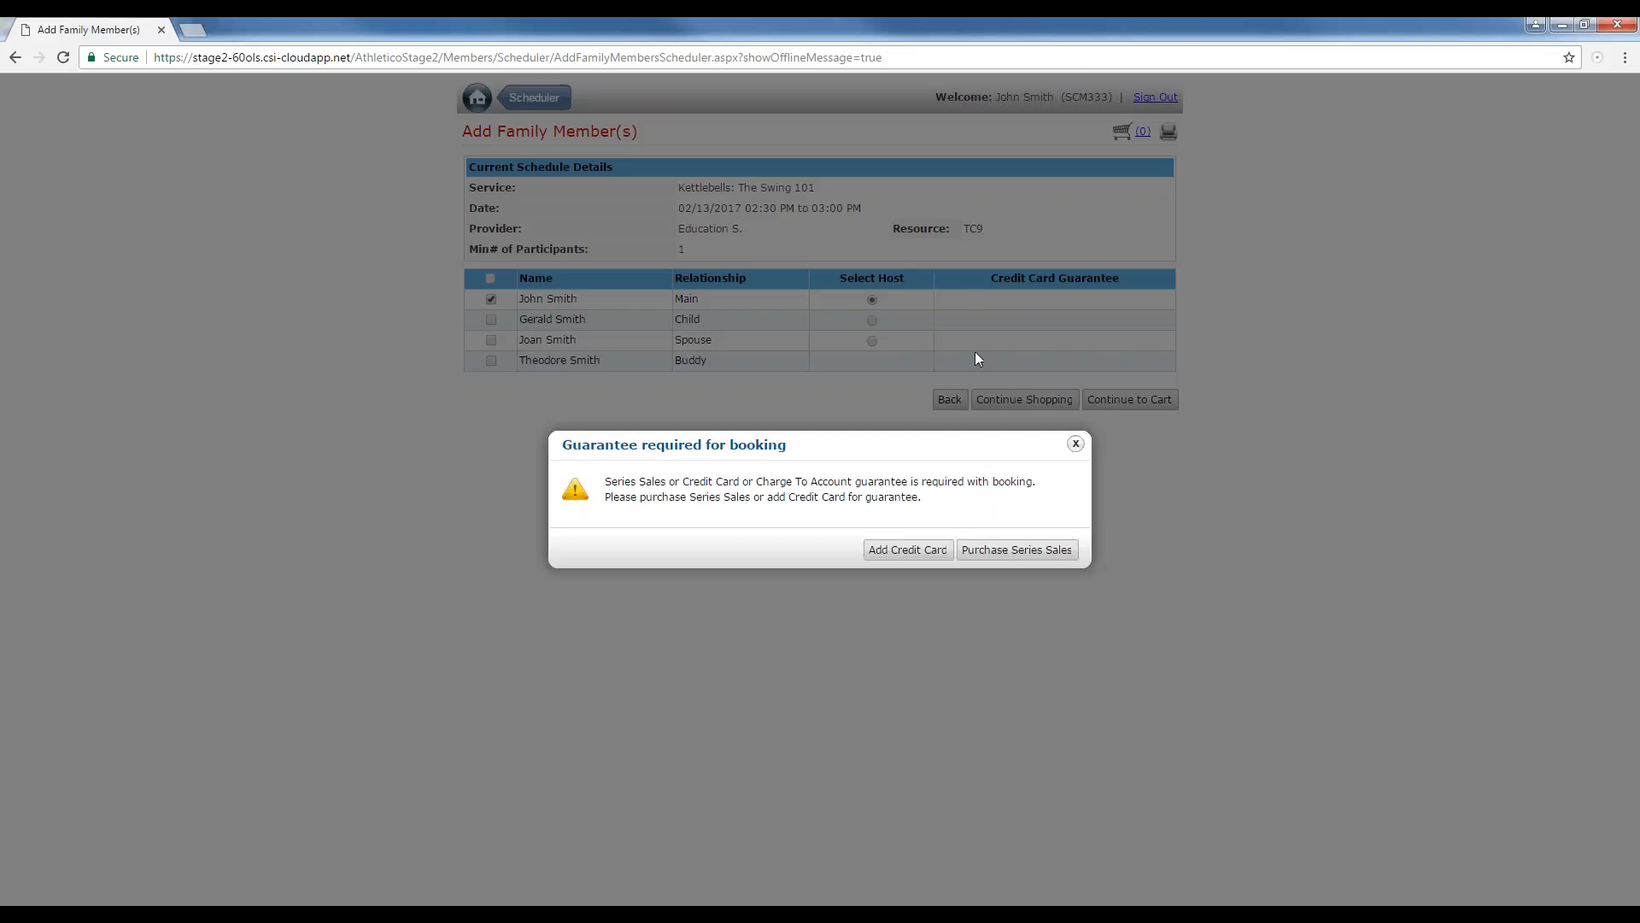
pyautogui.click(999, 547)
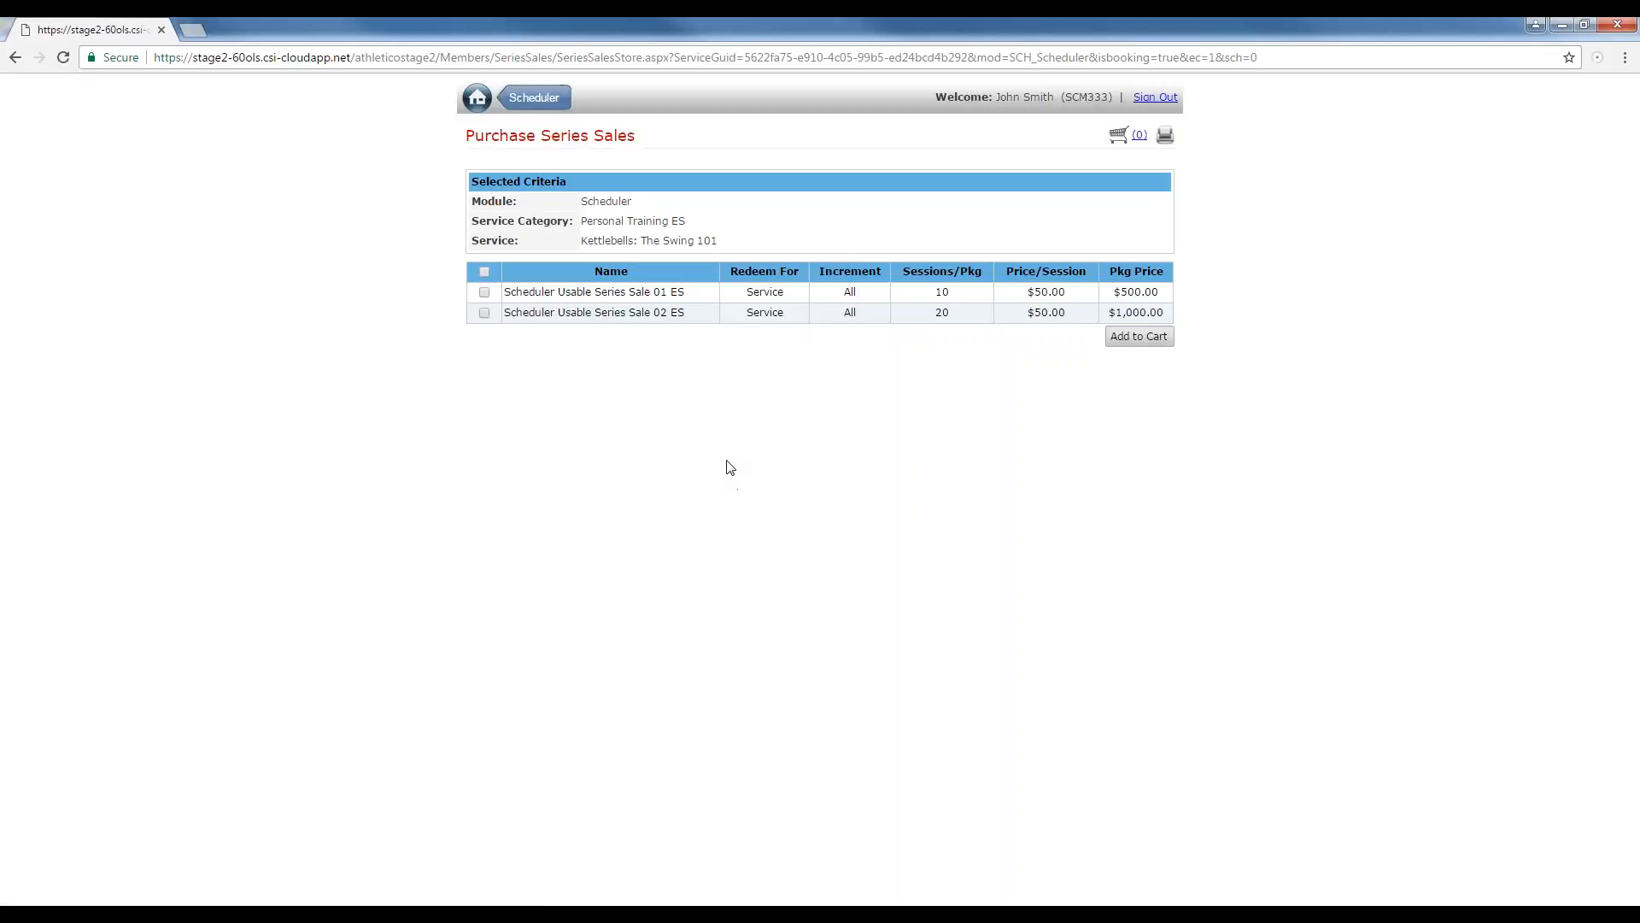
pyautogui.click(484, 293)
pyautogui.click(1145, 342)
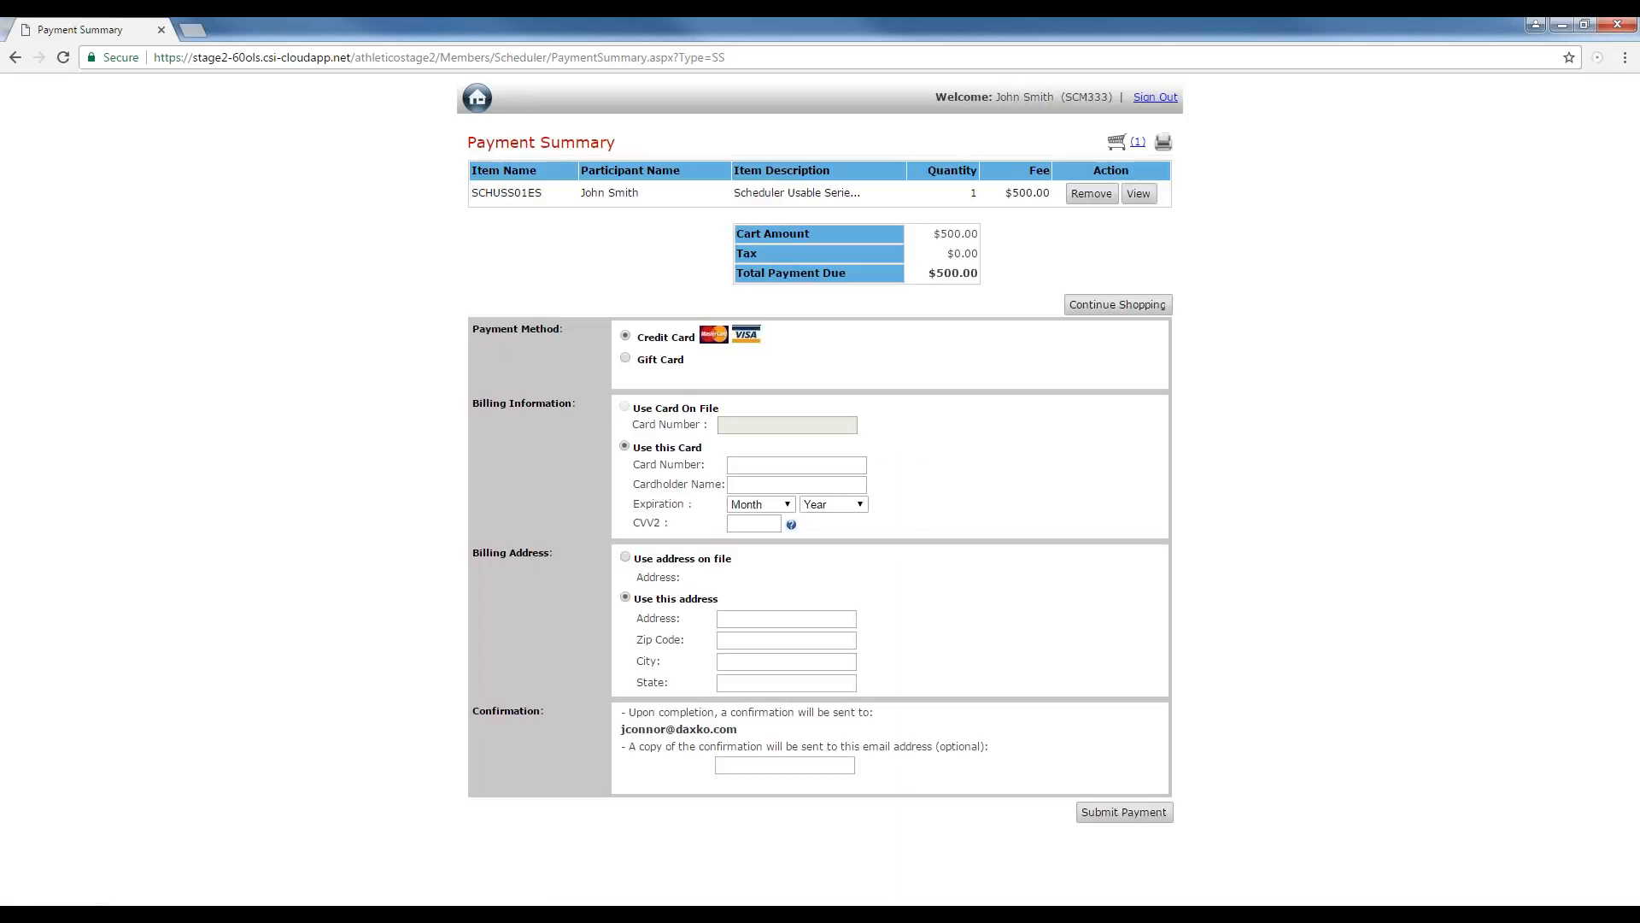
# Pay with a gift card by entering the certificate number, submit the payment, and proceed to the landing page.
pyautogui.click(626, 359)
pyautogui.click(764, 408)
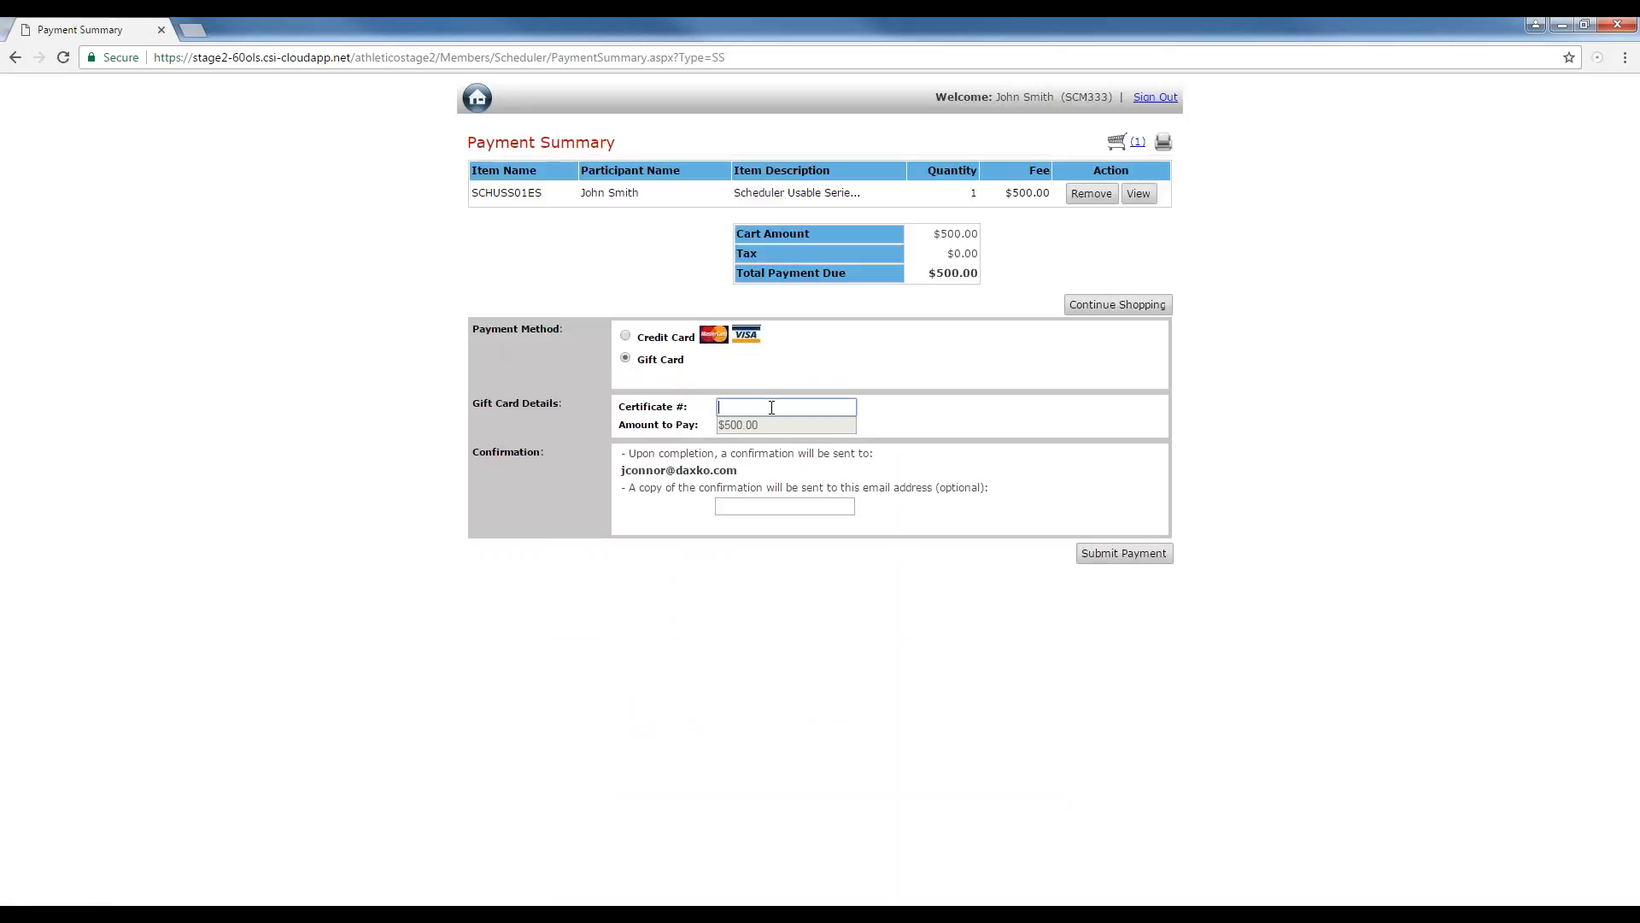
pyautogui.write('0283')
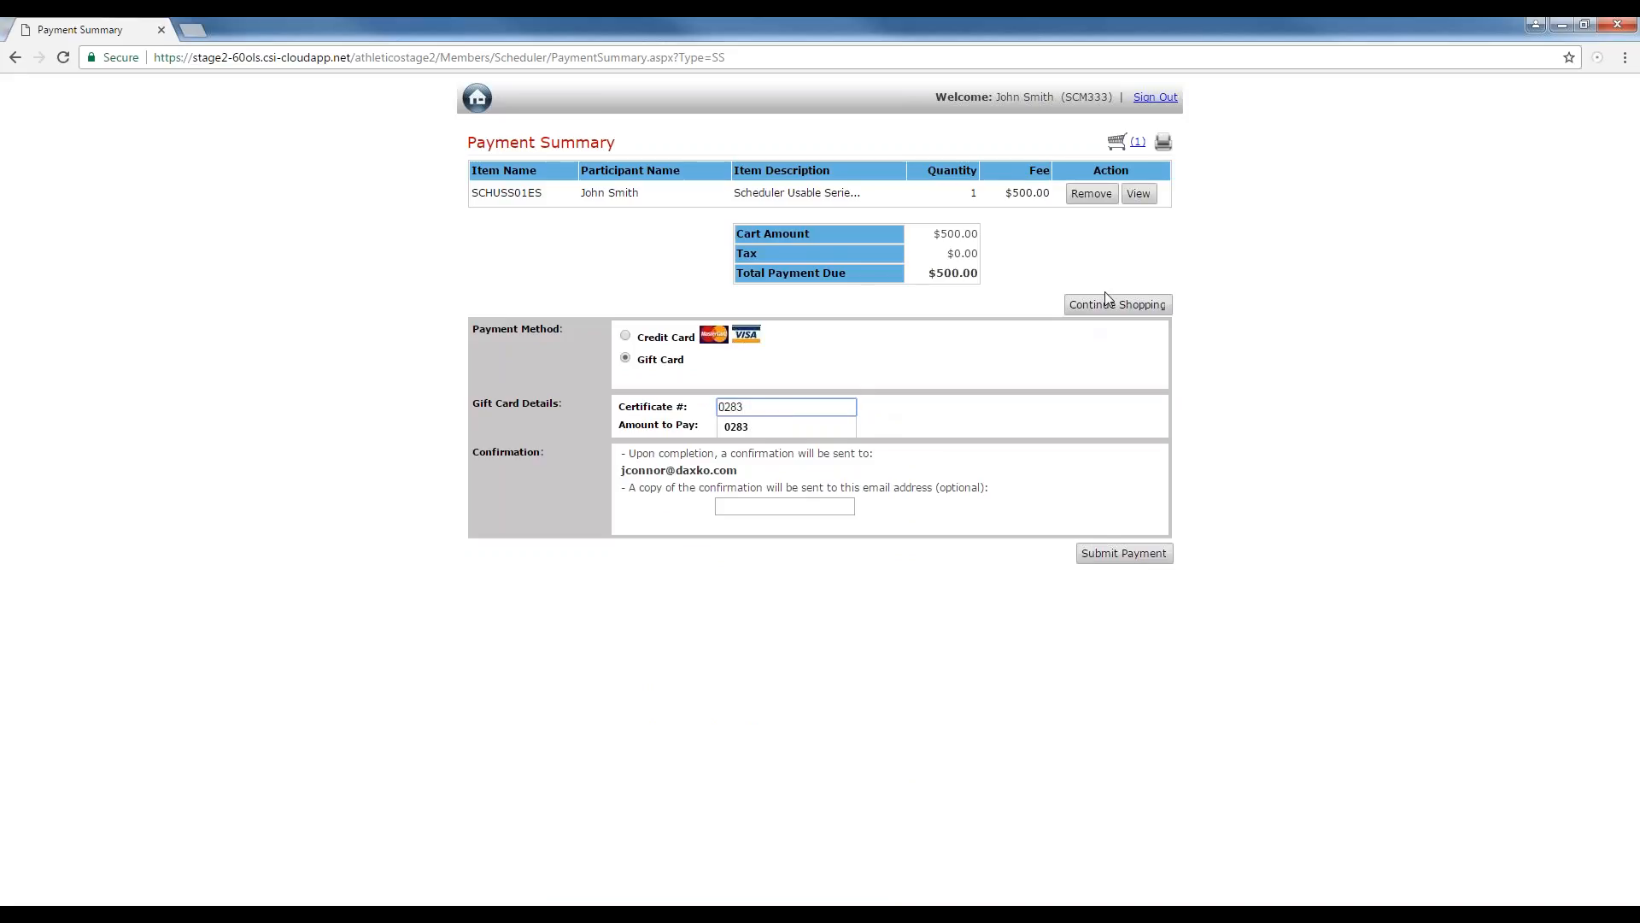
pyautogui.click(1127, 560)
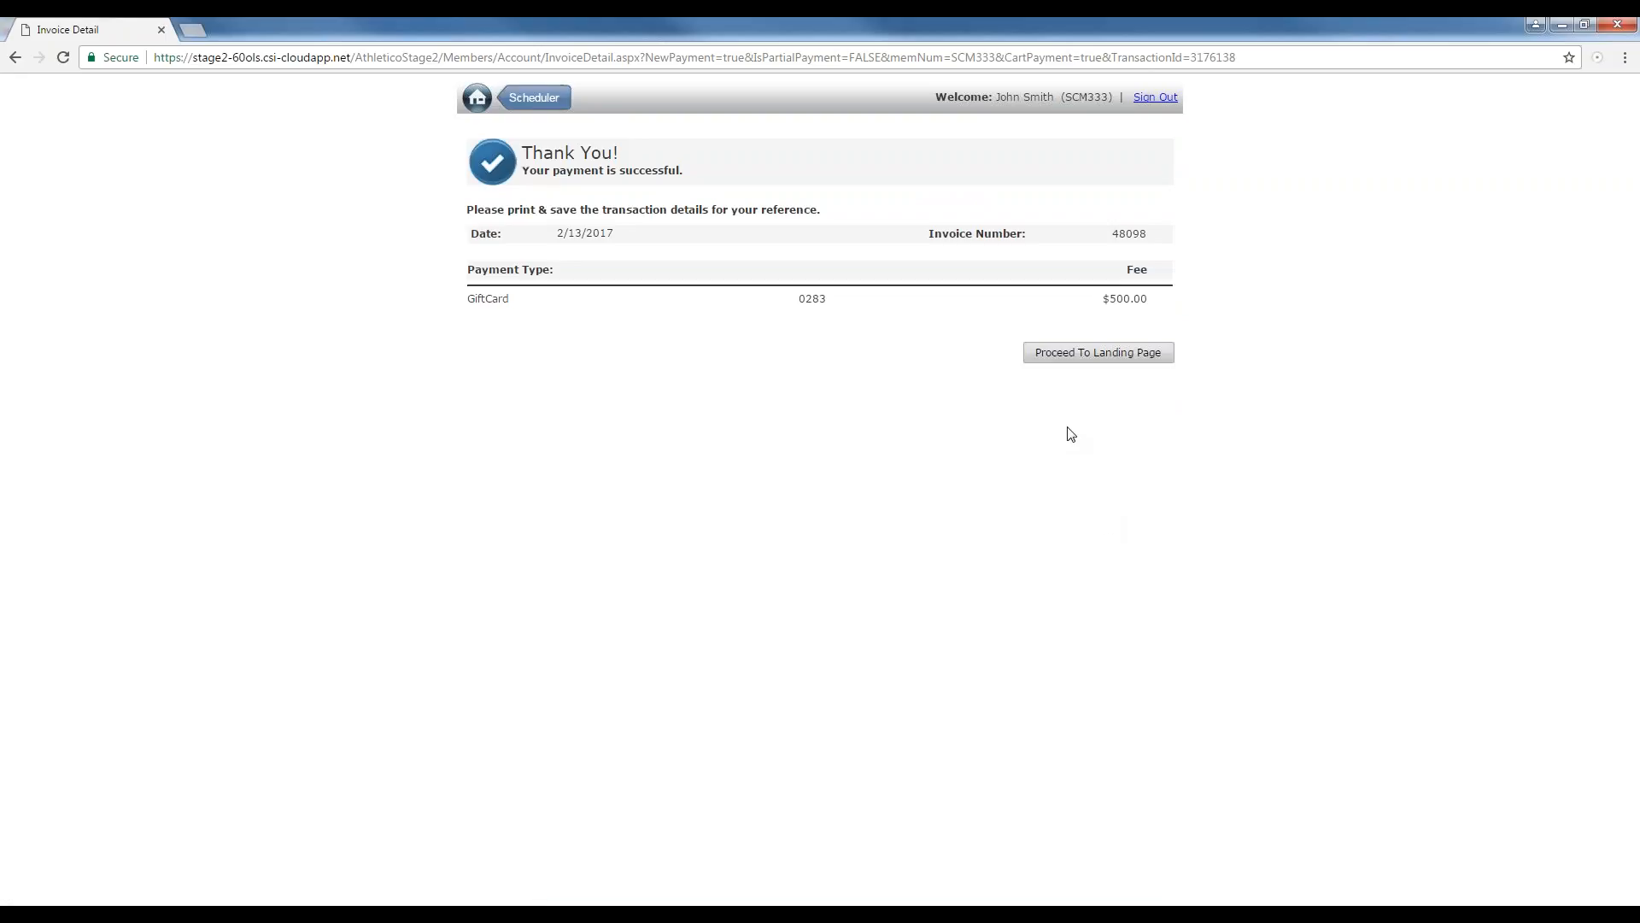
pyautogui.click(1094, 354)
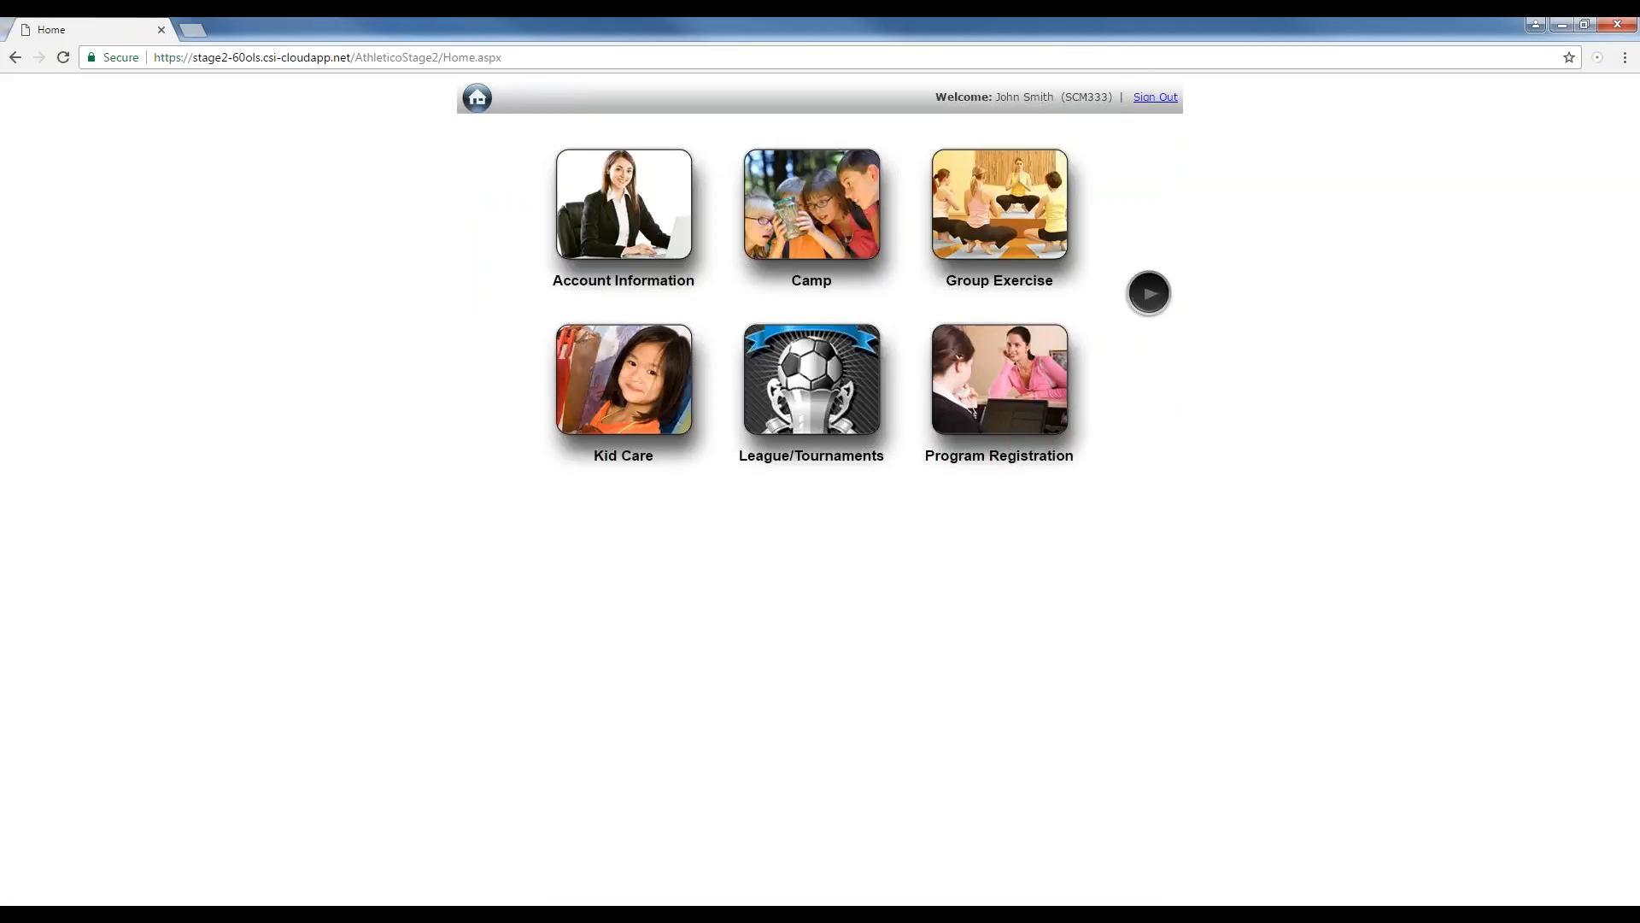
# Open the Reservation Report under Account Information and show it for this month.
pyautogui.click(620, 200)
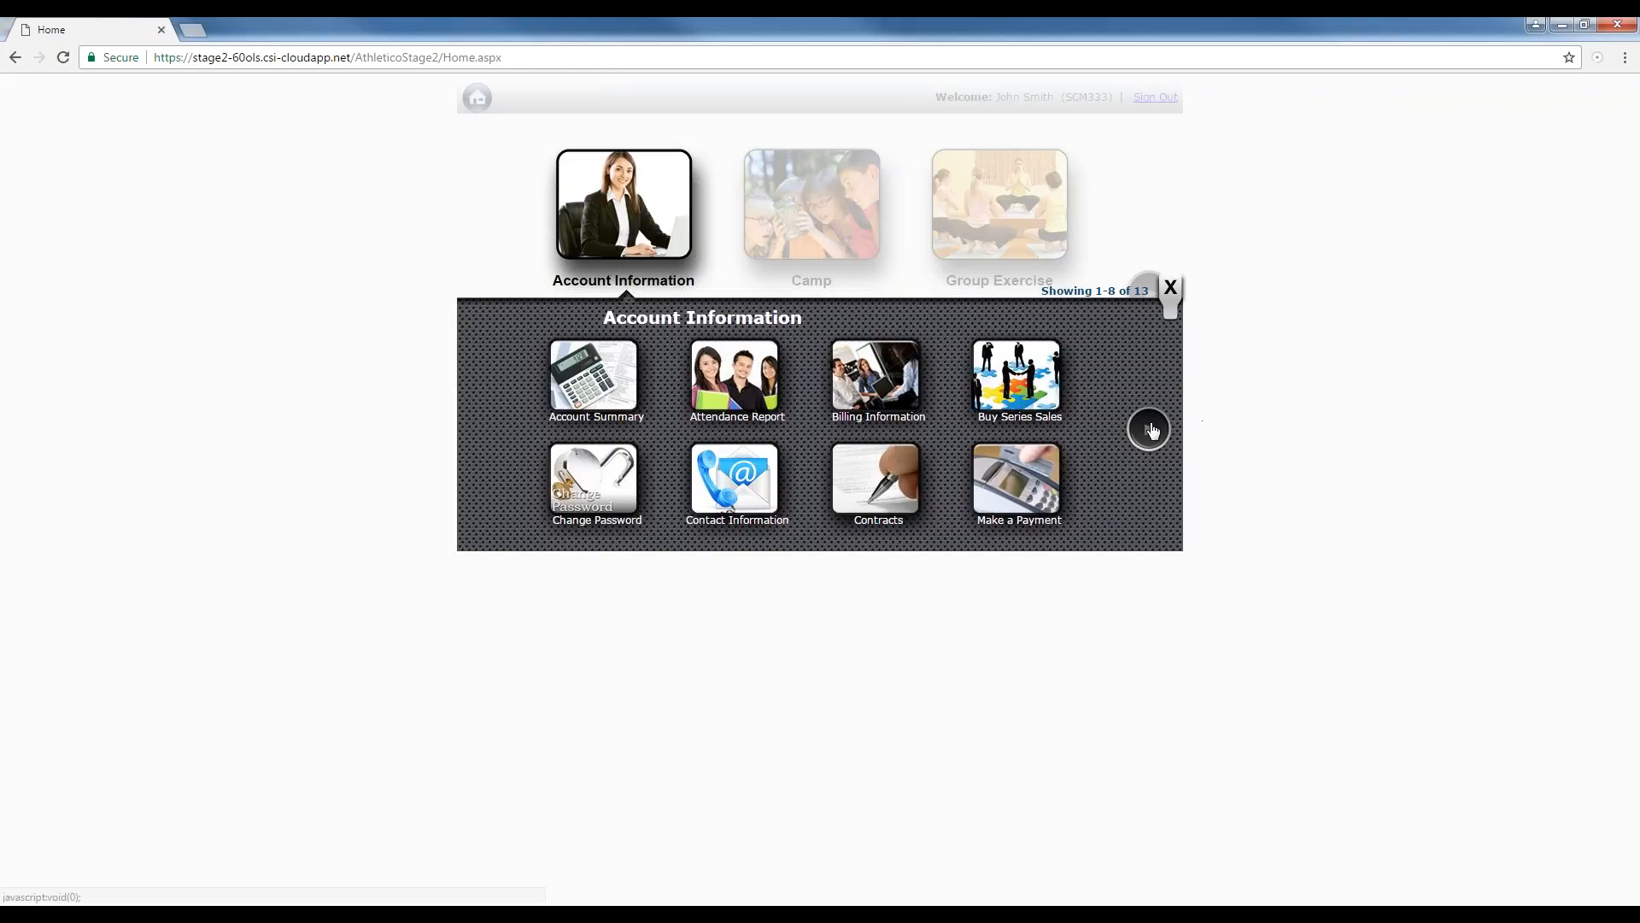
pyautogui.click(1149, 431)
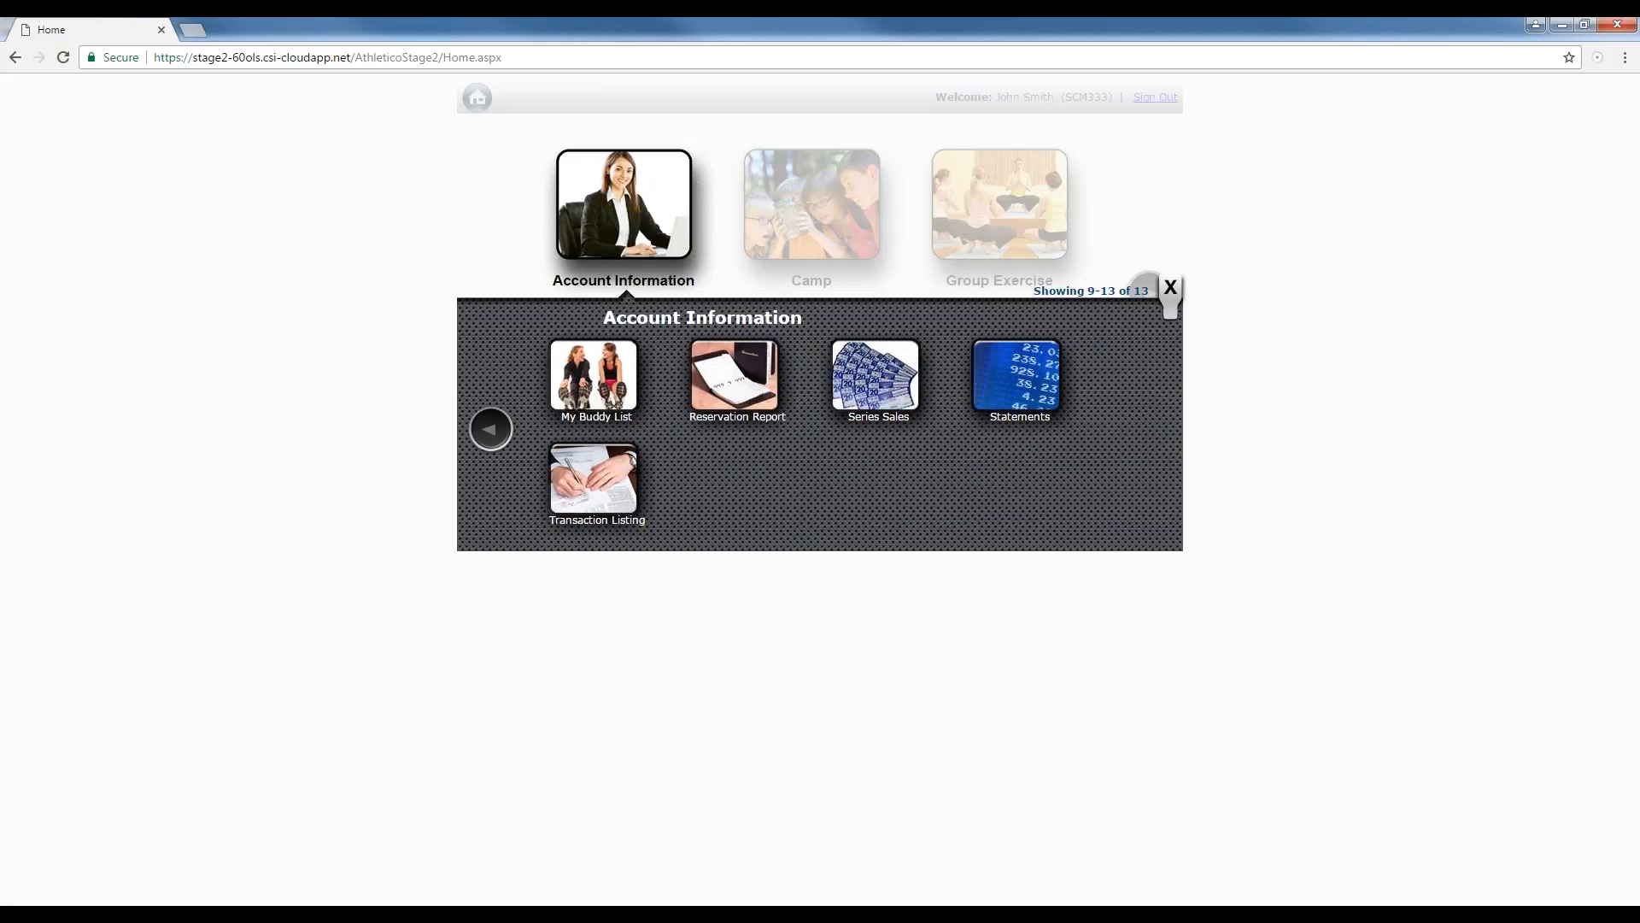
pyautogui.click(735, 376)
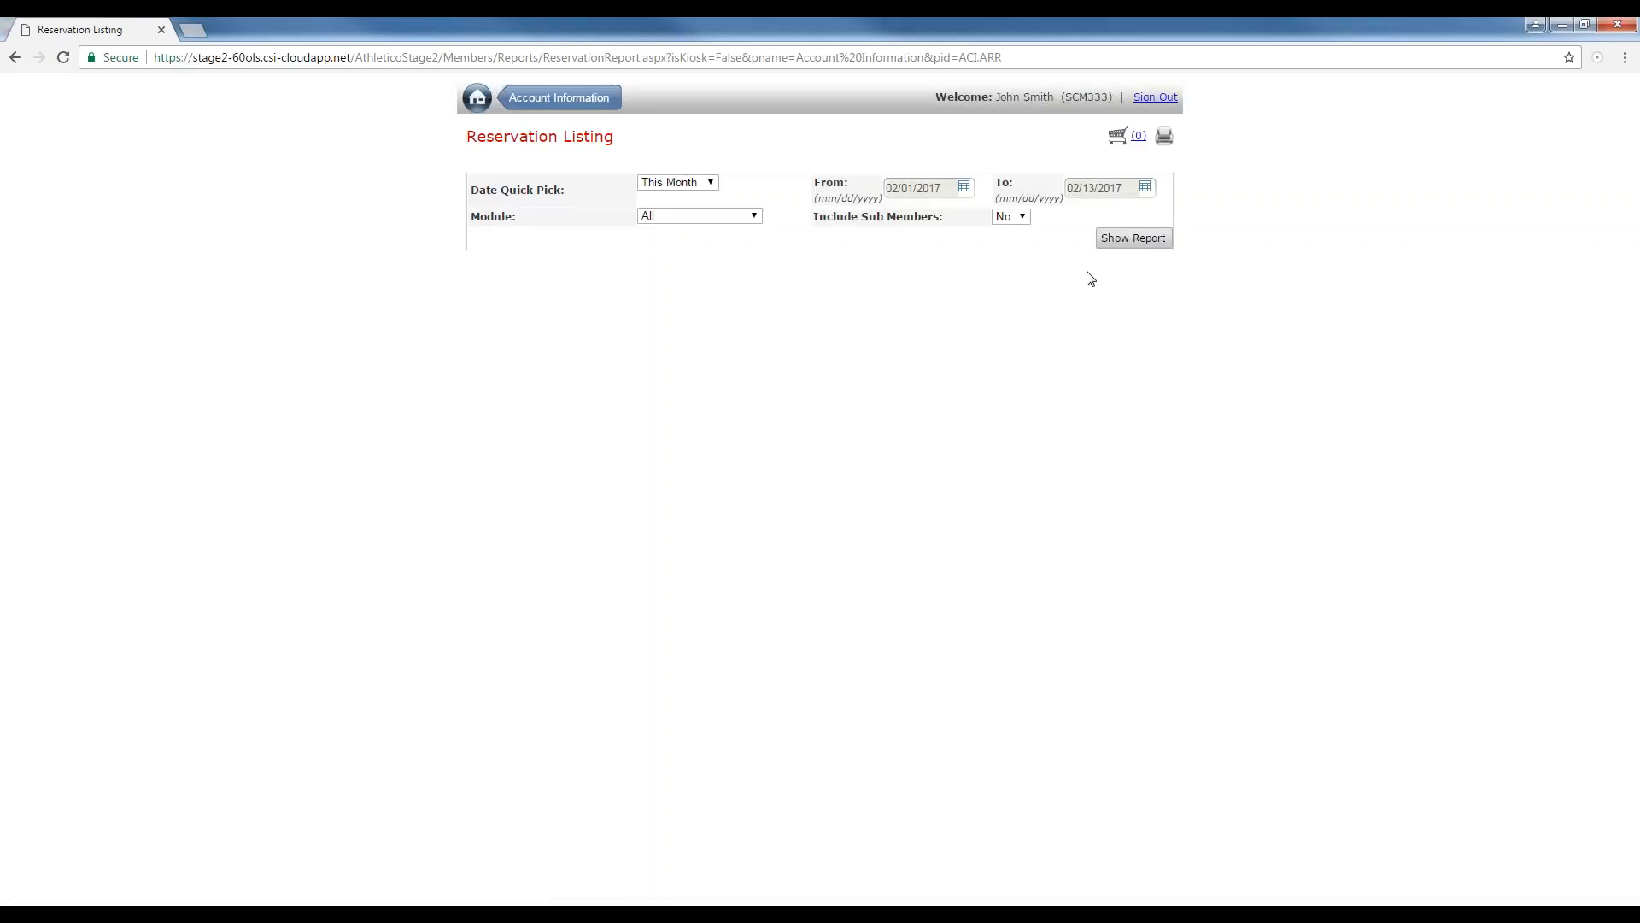
pyautogui.click(1121, 245)
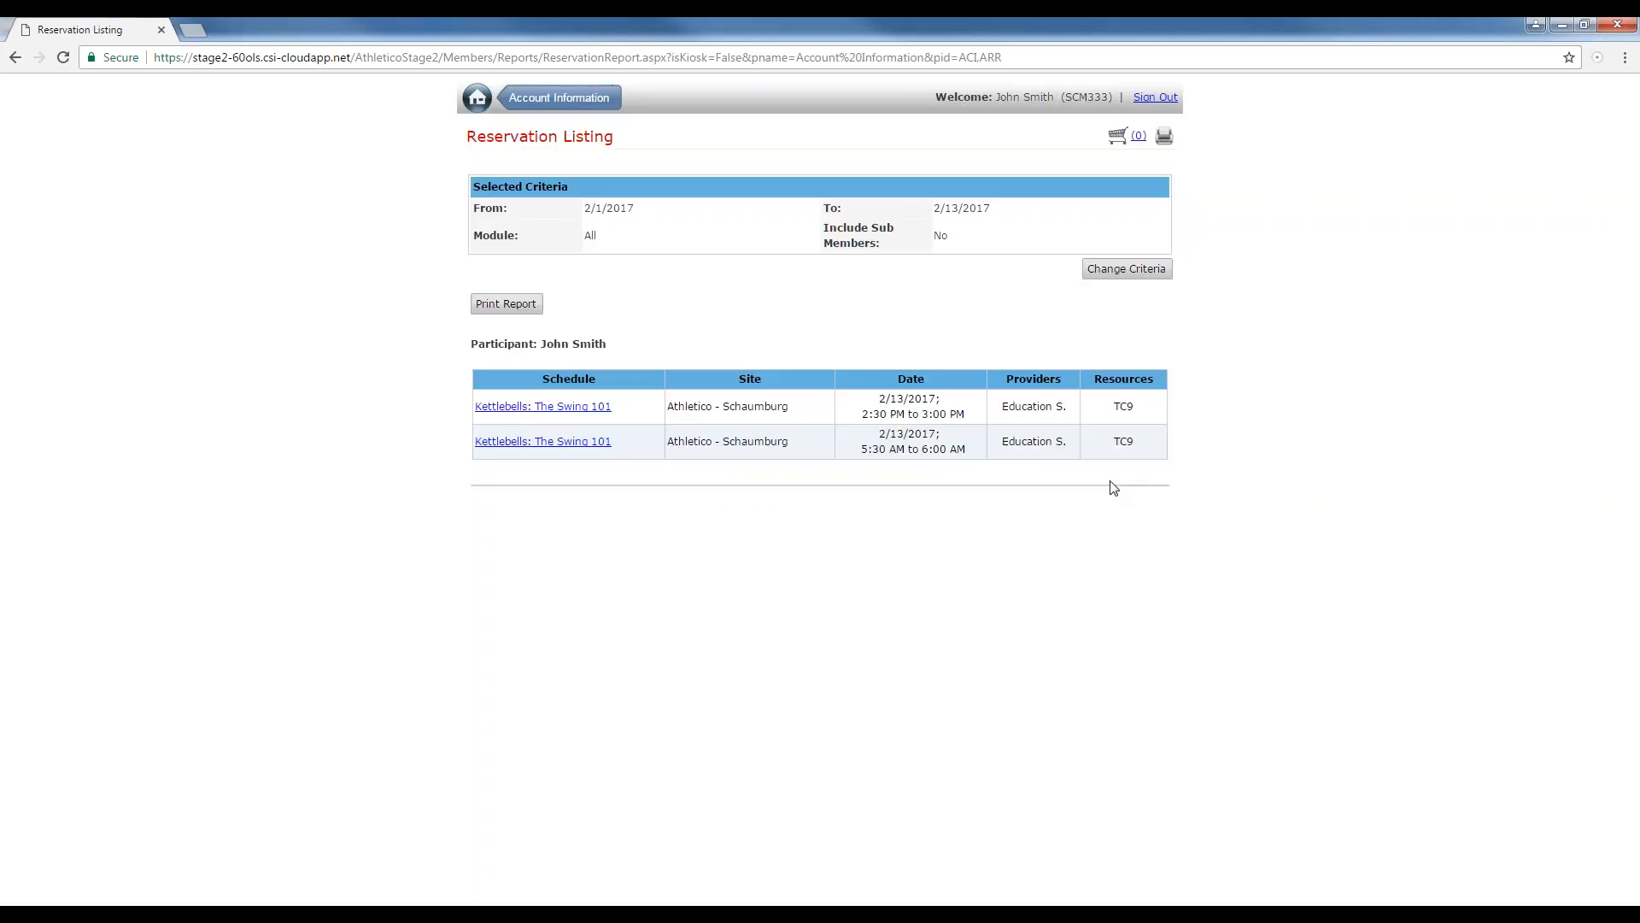